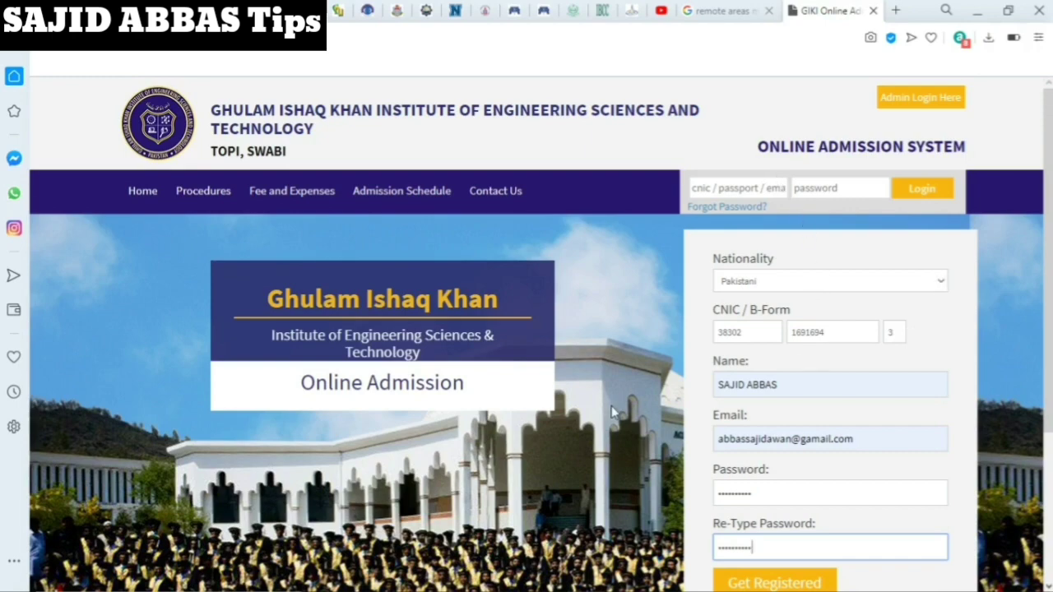
Review the filled registration form and submit it with Get Registered
scroll(610, 411, down, 3)
scroll(609, 411, up, 3)
scroll(766, 381, down, 3)
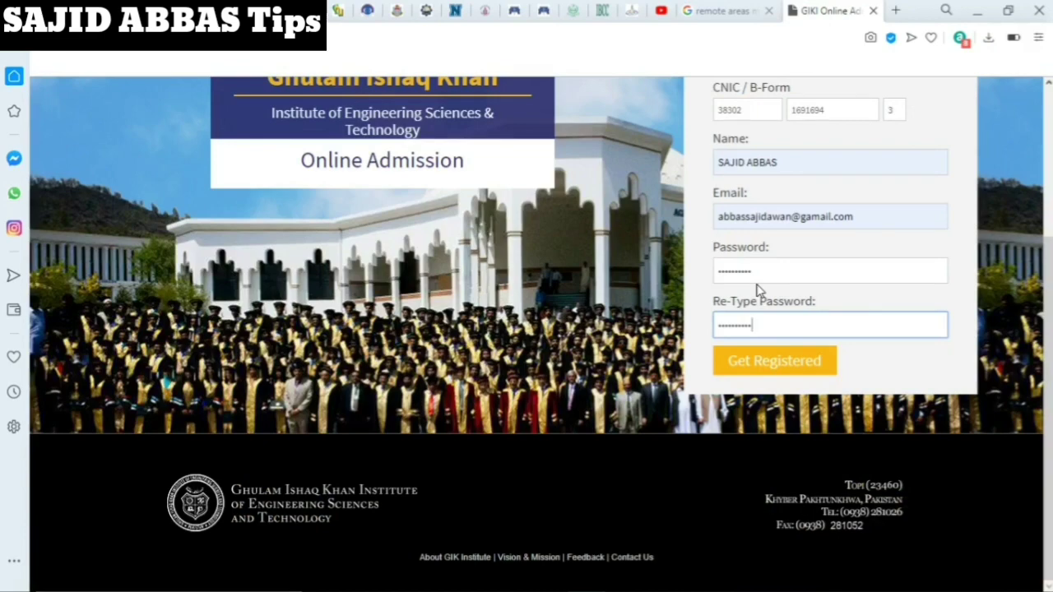
scroll(518, 296, up, 1)
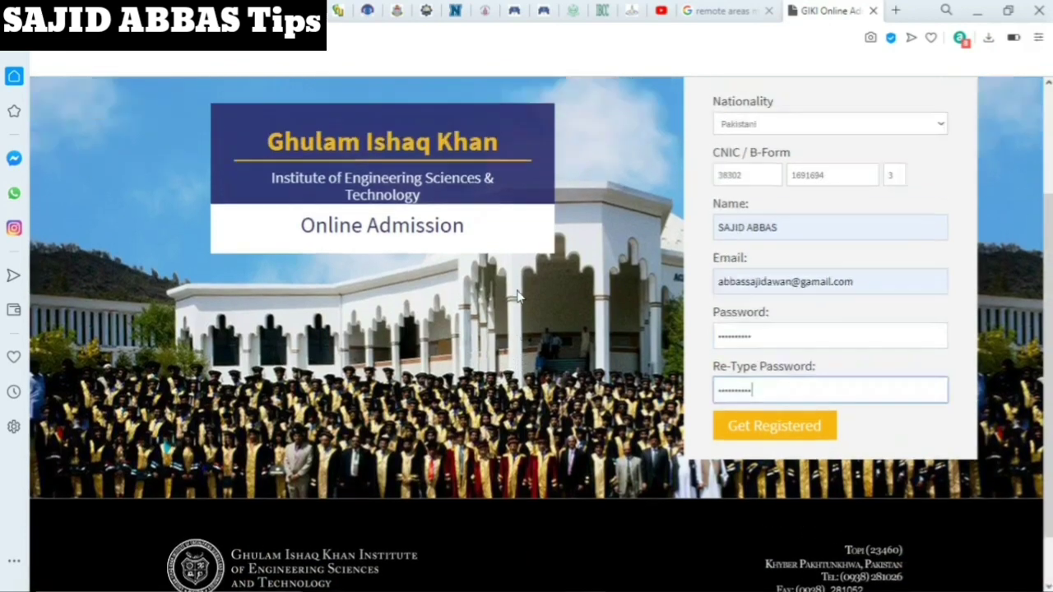
scroll(517, 296, up, 2)
scroll(516, 296, down, 3)
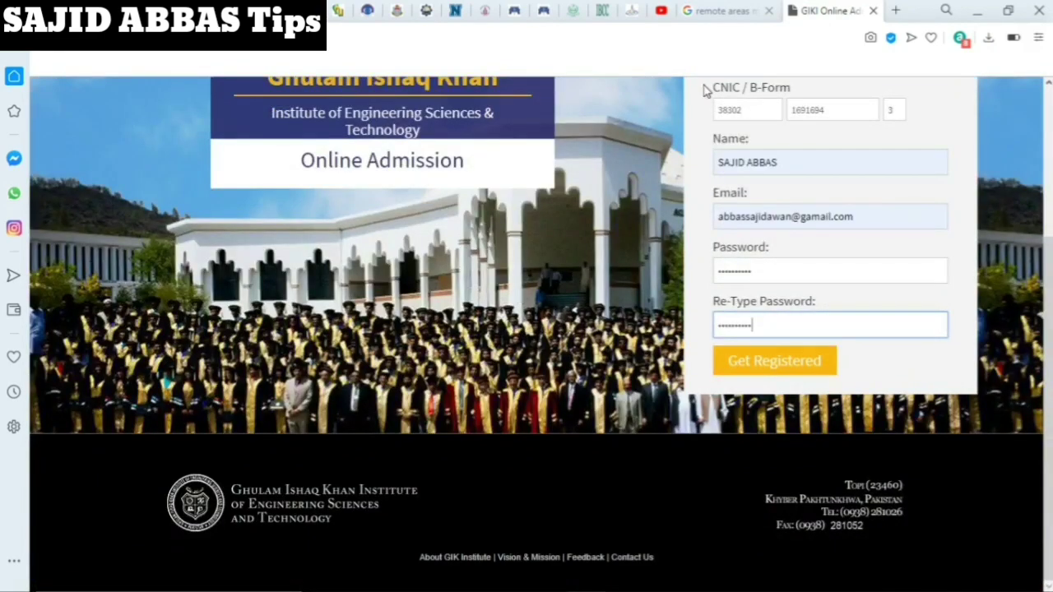
scroll(585, 310, up, 3)
scroll(586, 311, down, 3)
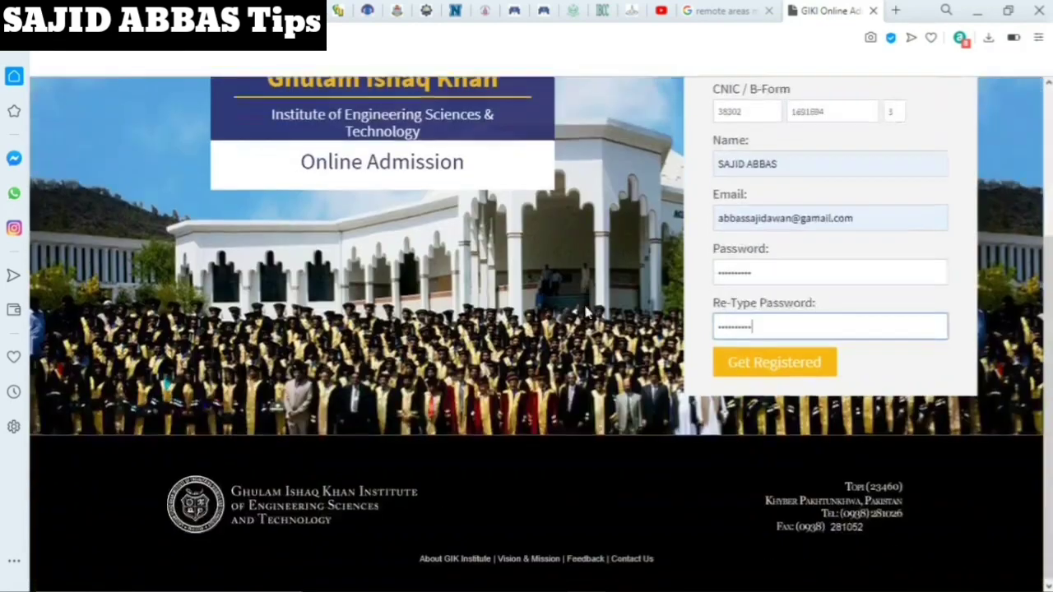
click(773, 370)
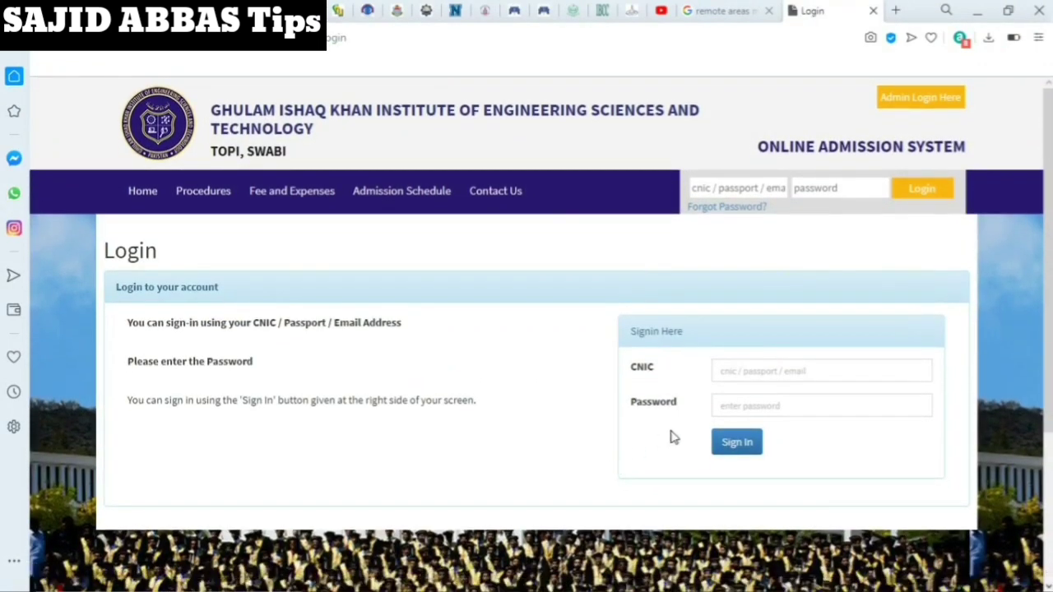
Sign in using the saved autofill CNIC credentials on the Login page
click(758, 368)
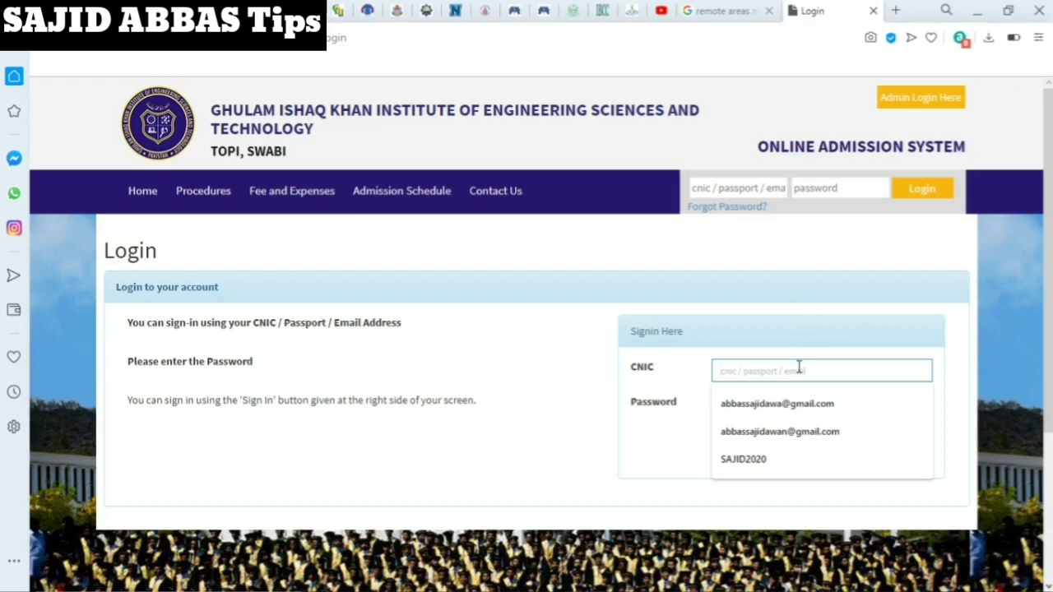
click(740, 442)
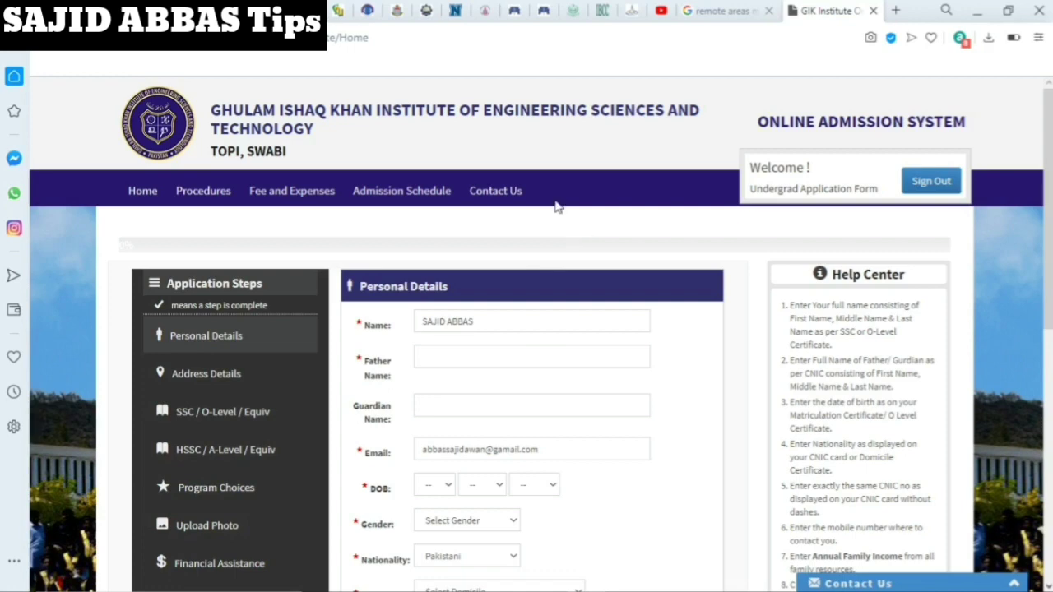
Enter the father's full name in Father Name and the guardian's full name in Guardian Name
drag(1049, 237, 1049, 239)
click(509, 359)
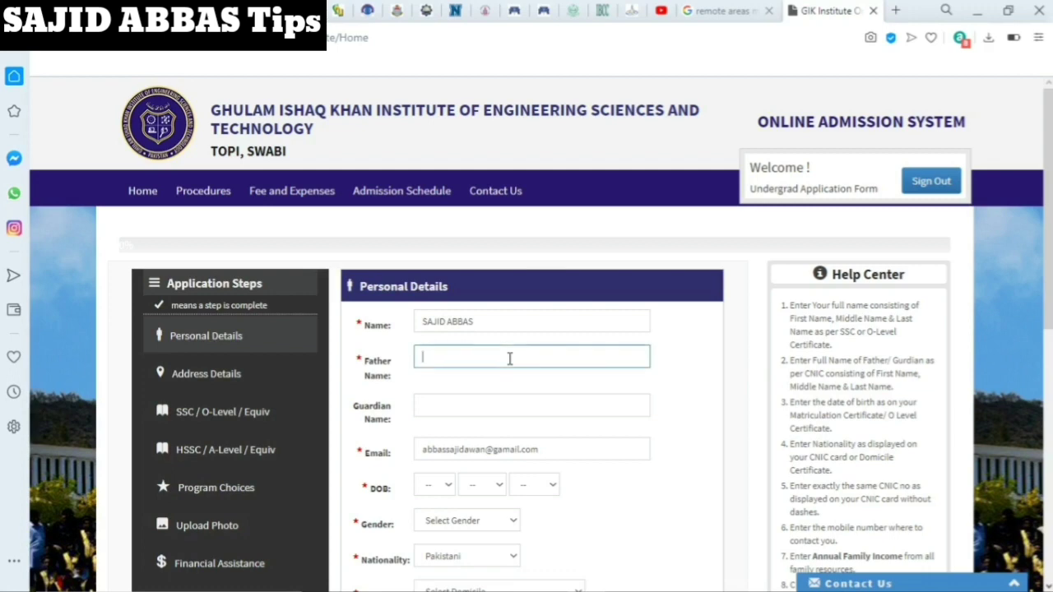
click(541, 403)
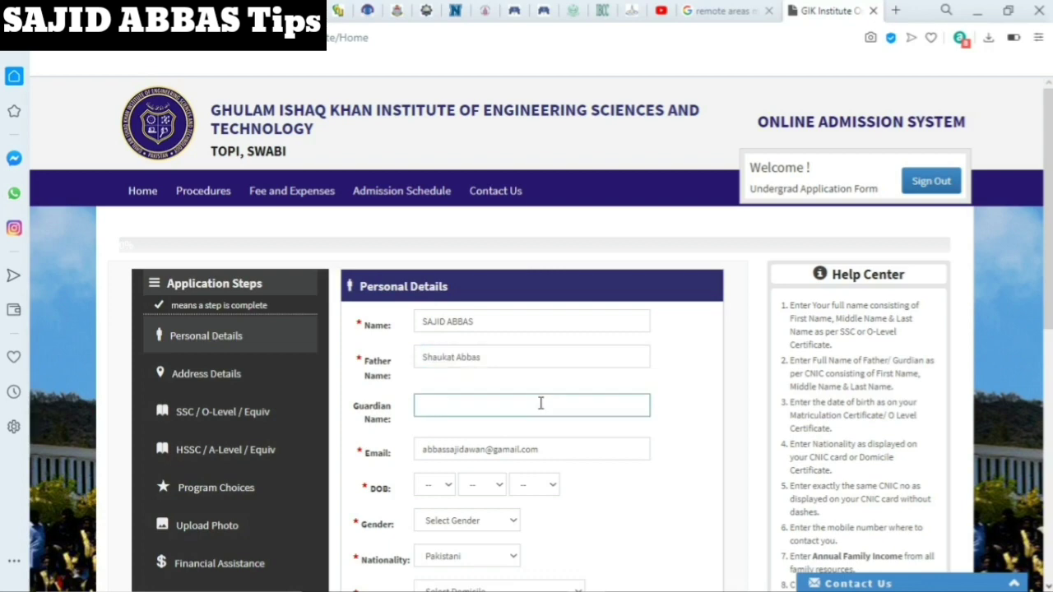
scroll(535, 370, down, 1)
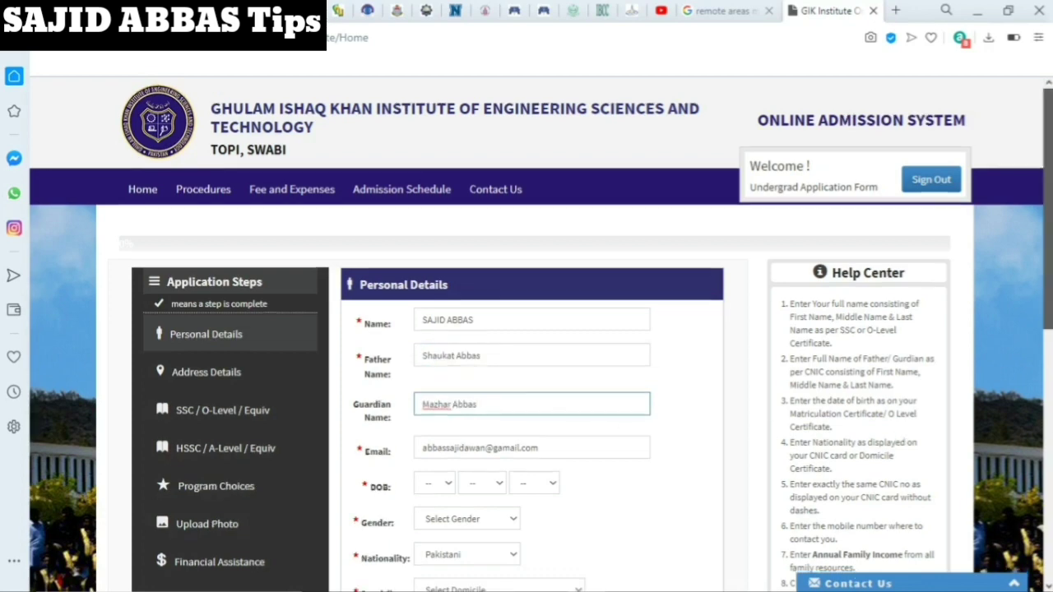
Set birth day 11, gender Male, nationality Pakistani and domicile Punjab
scroll(530, 428, down, 1)
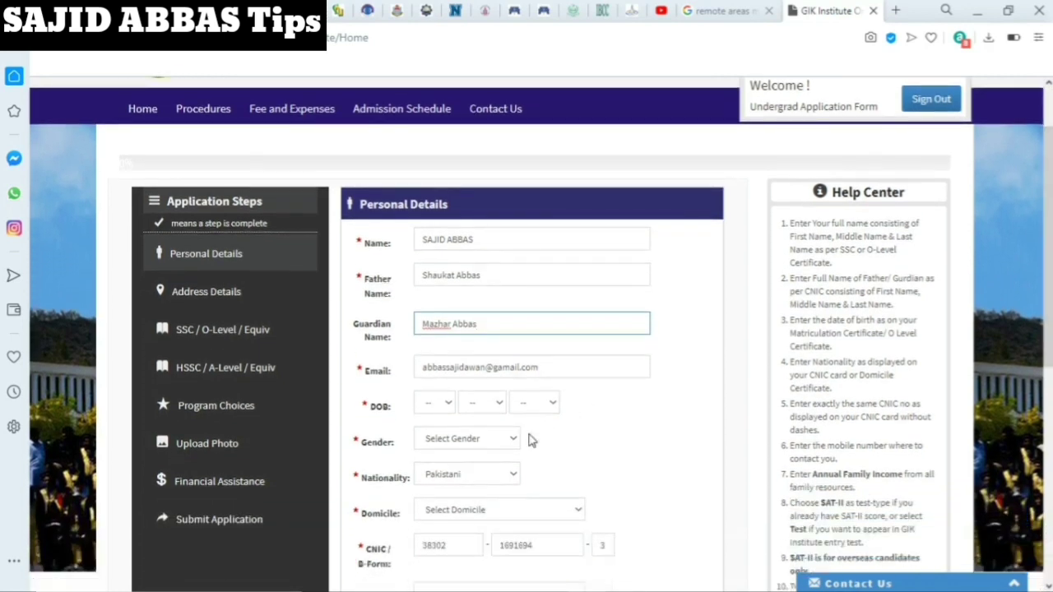
click(445, 403)
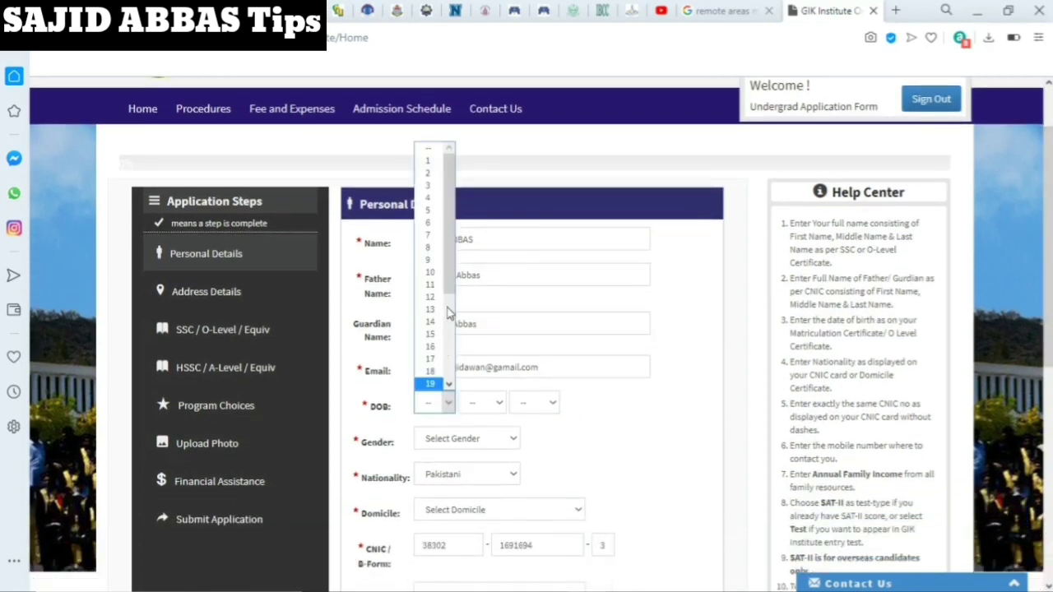
click(436, 283)
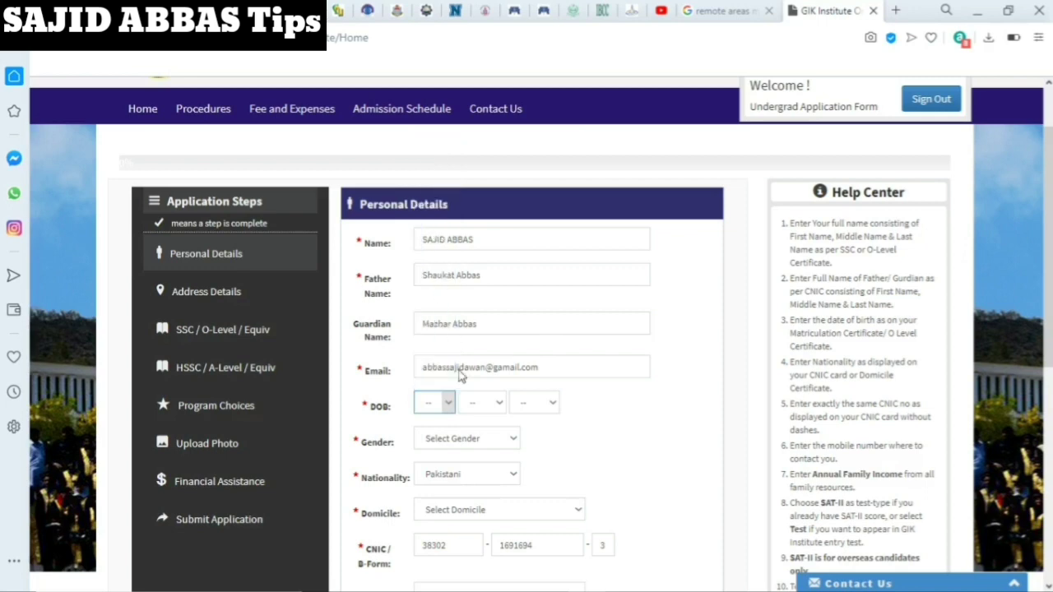
click(489, 439)
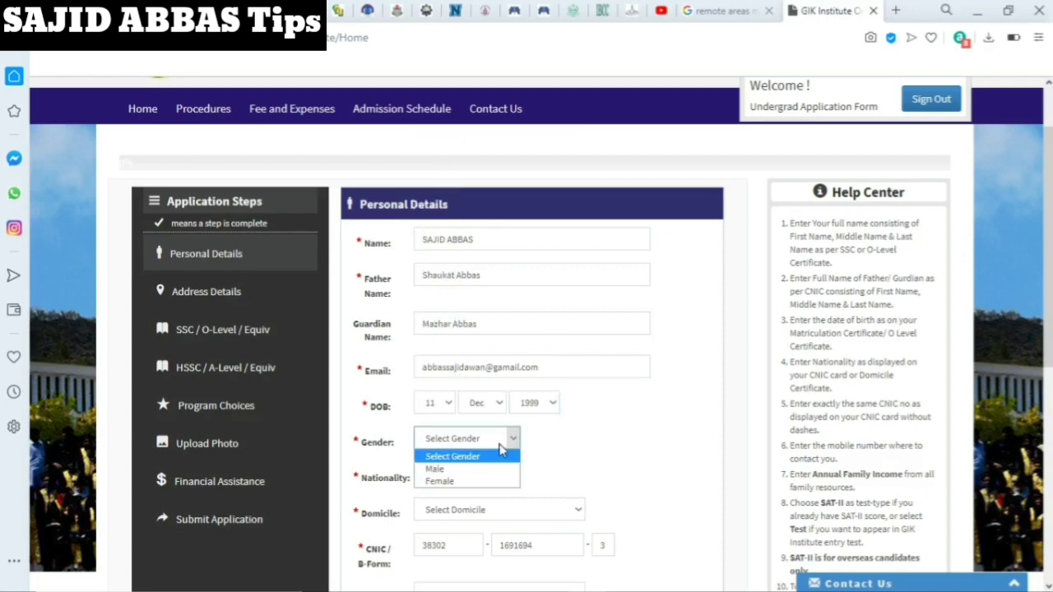
click(494, 468)
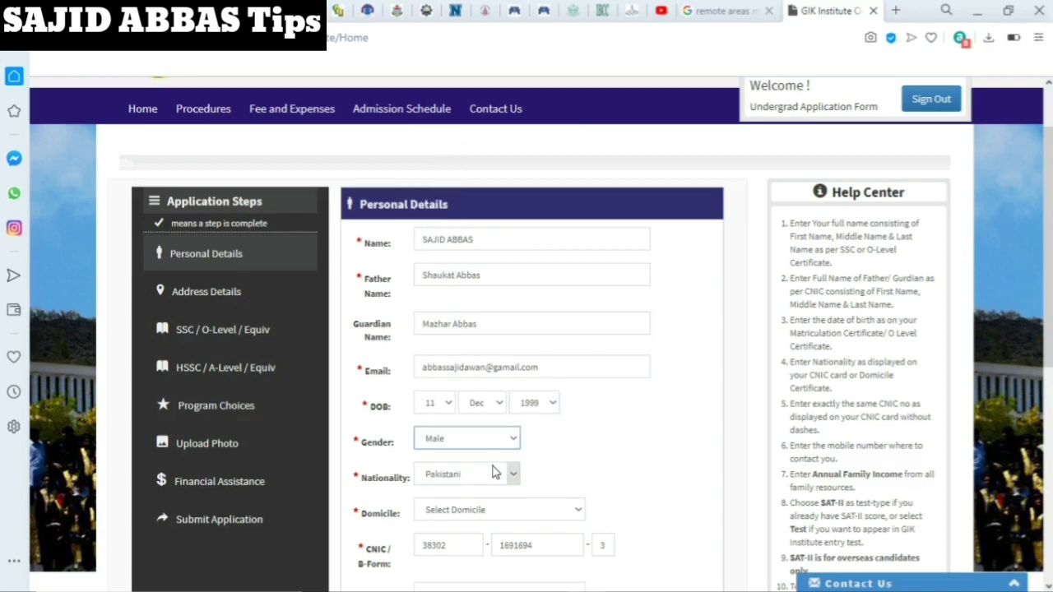
click(470, 475)
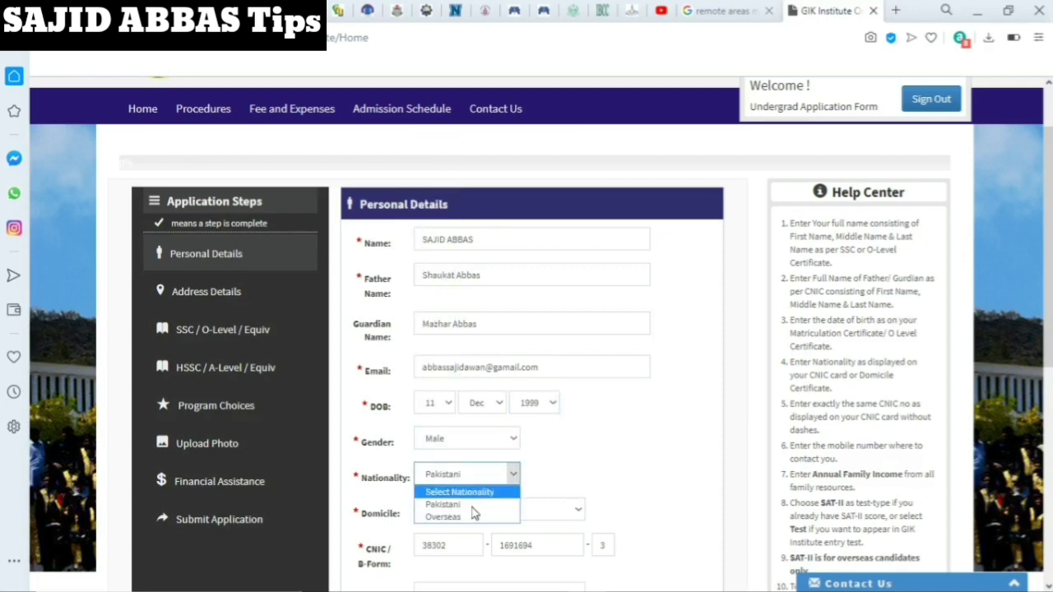
click(460, 504)
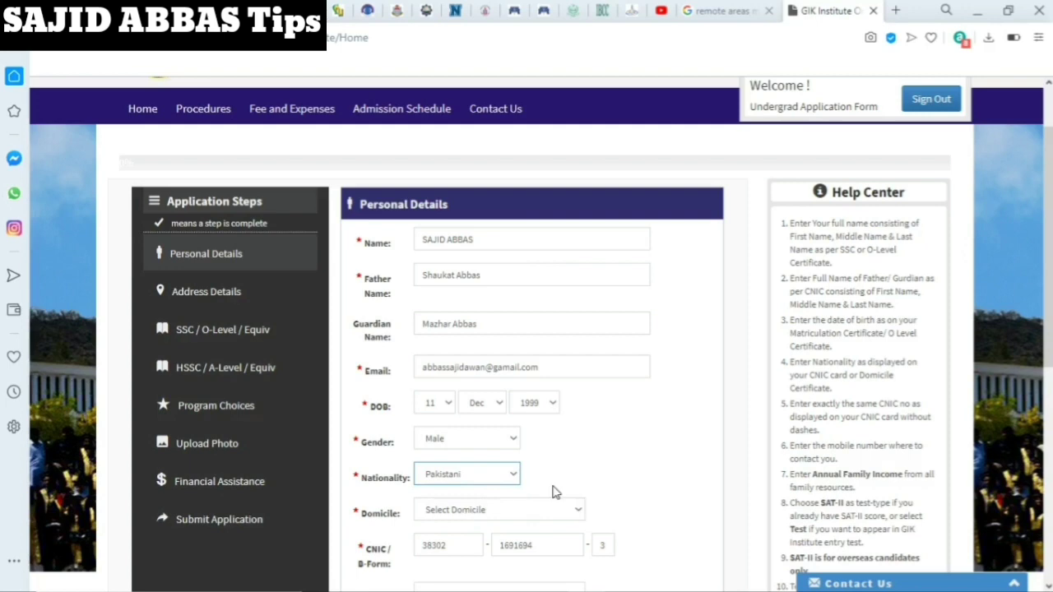
click(514, 509)
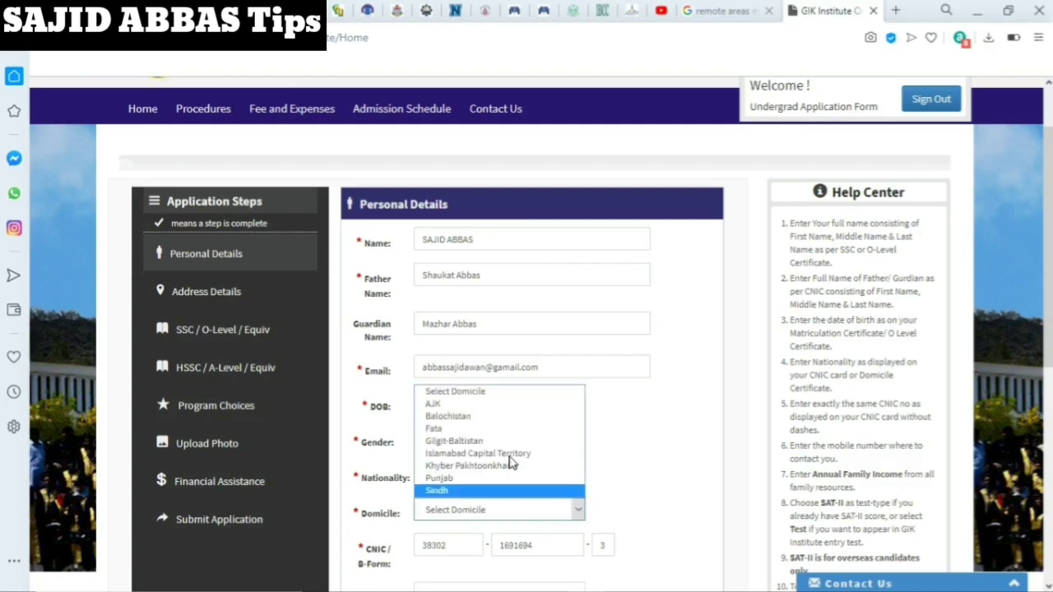
click(497, 478)
Enter the father's CNIC, the mobile prefix and number, and annual family income 80000
scroll(484, 329, down, 3)
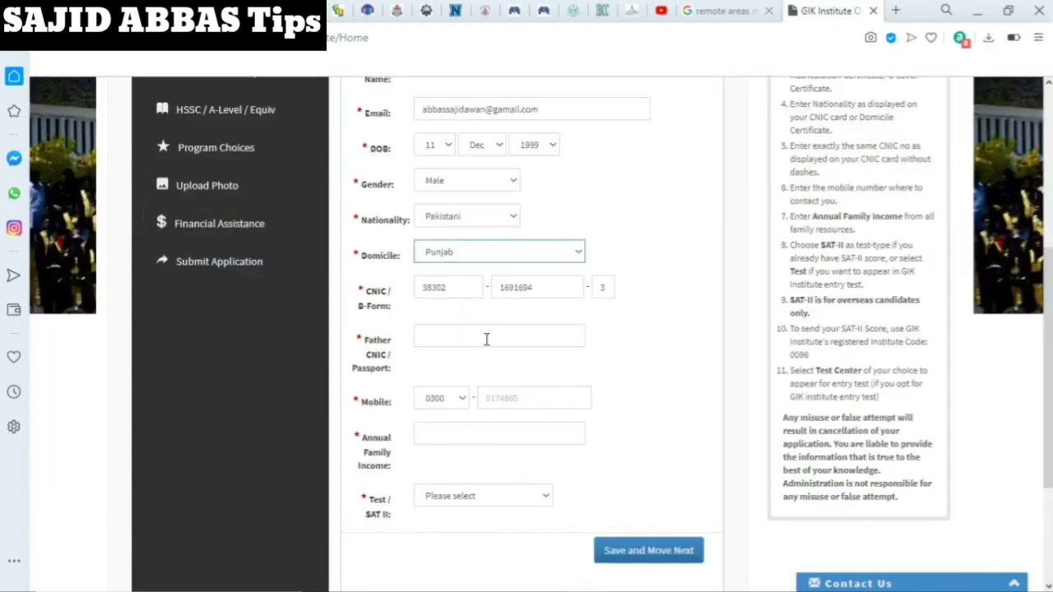
click(486, 339)
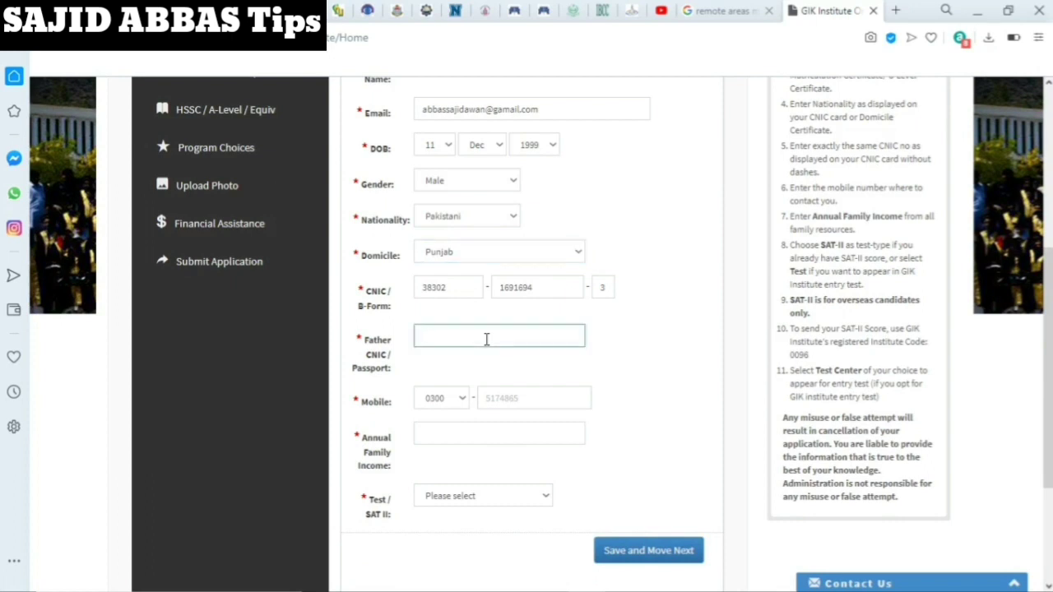
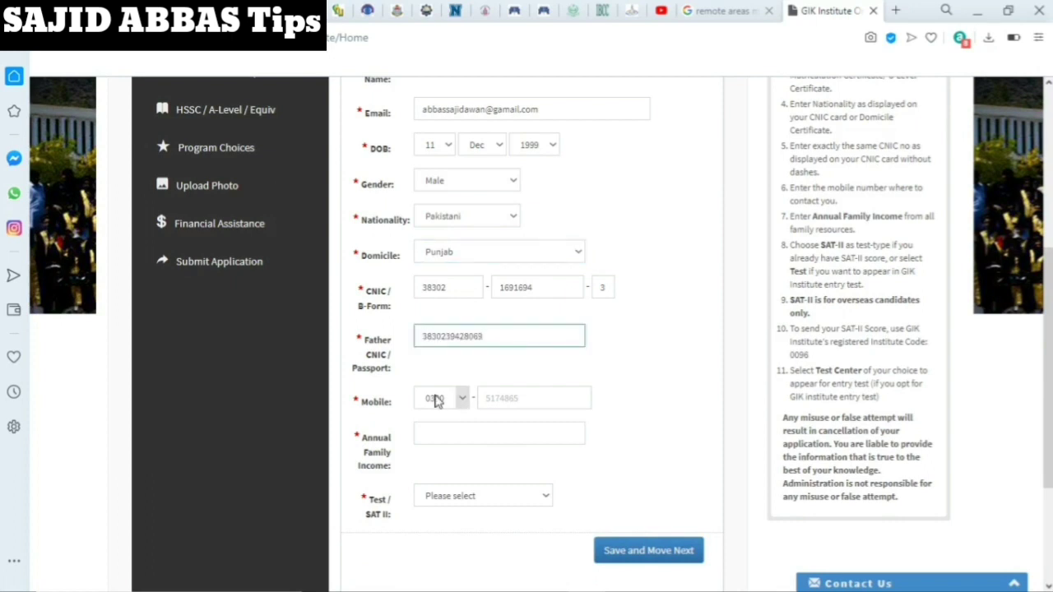
click(436, 401)
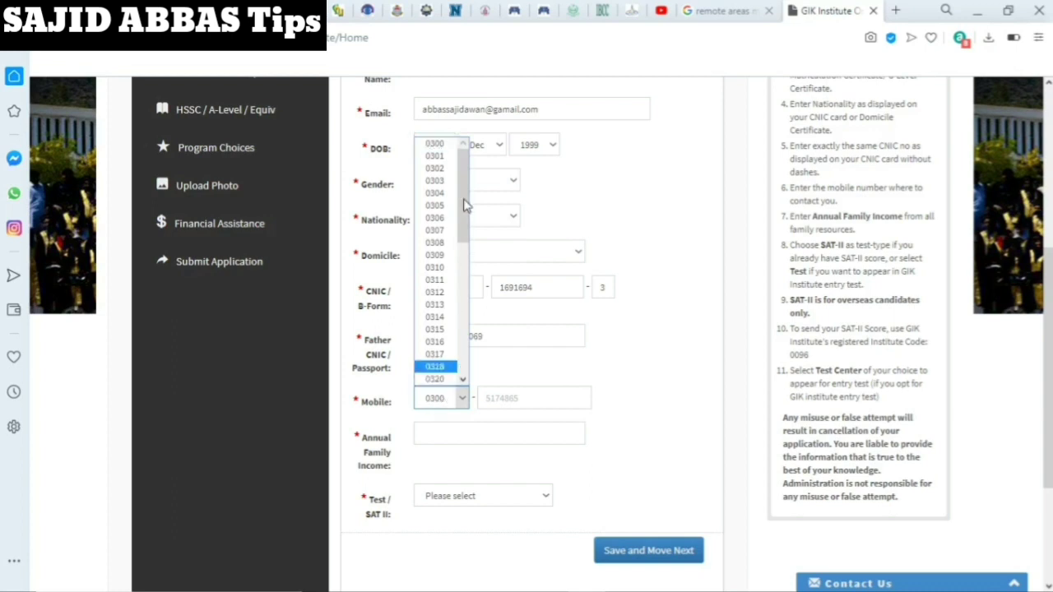
click(442, 157)
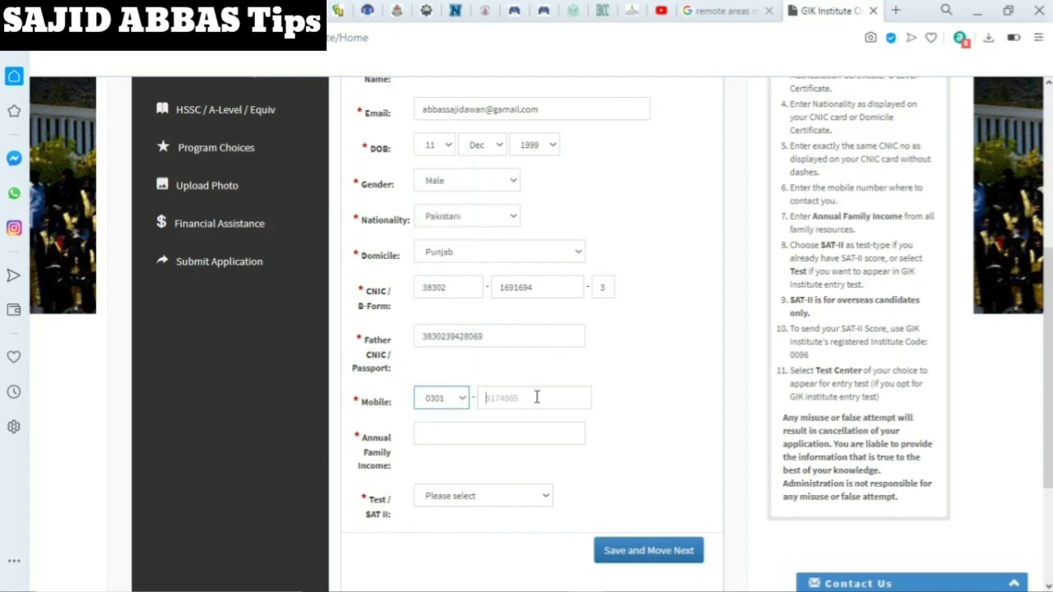
click(542, 397)
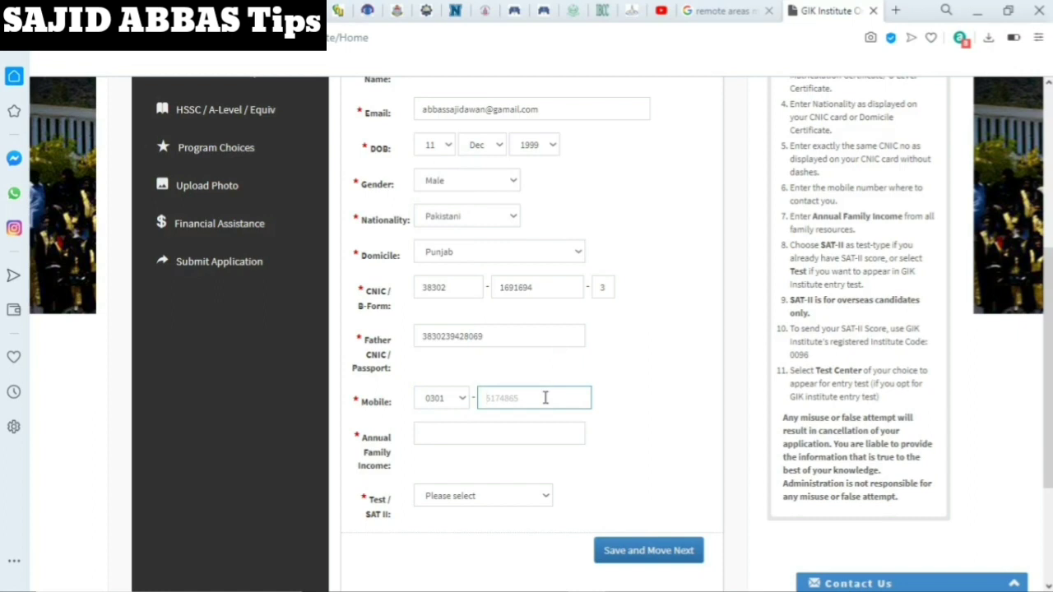
click(514, 434)
text(80000)
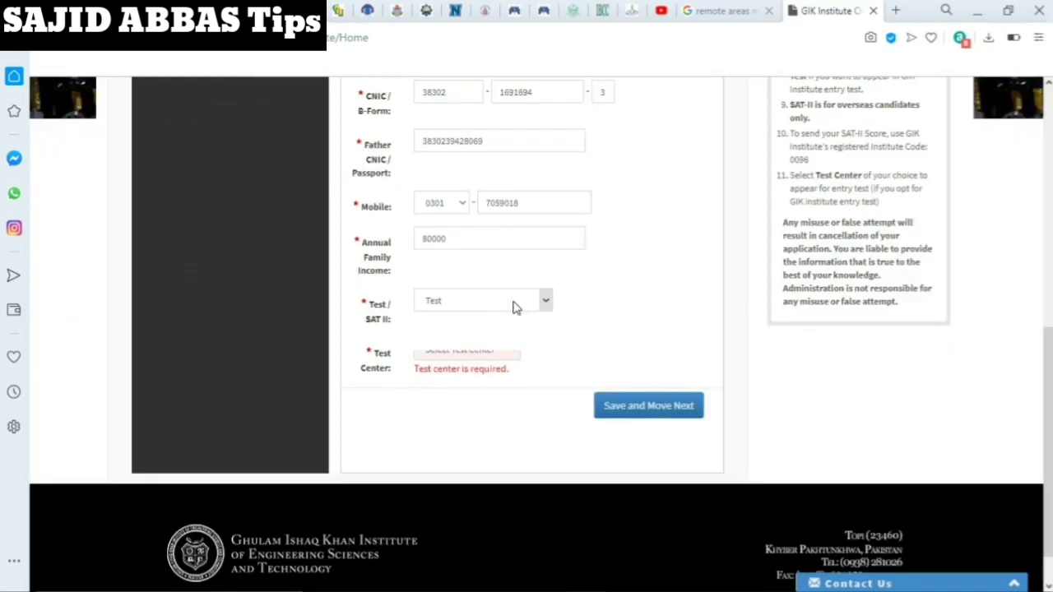
Set the admission test type to Test and the test centre to Islamabad
click(513, 302)
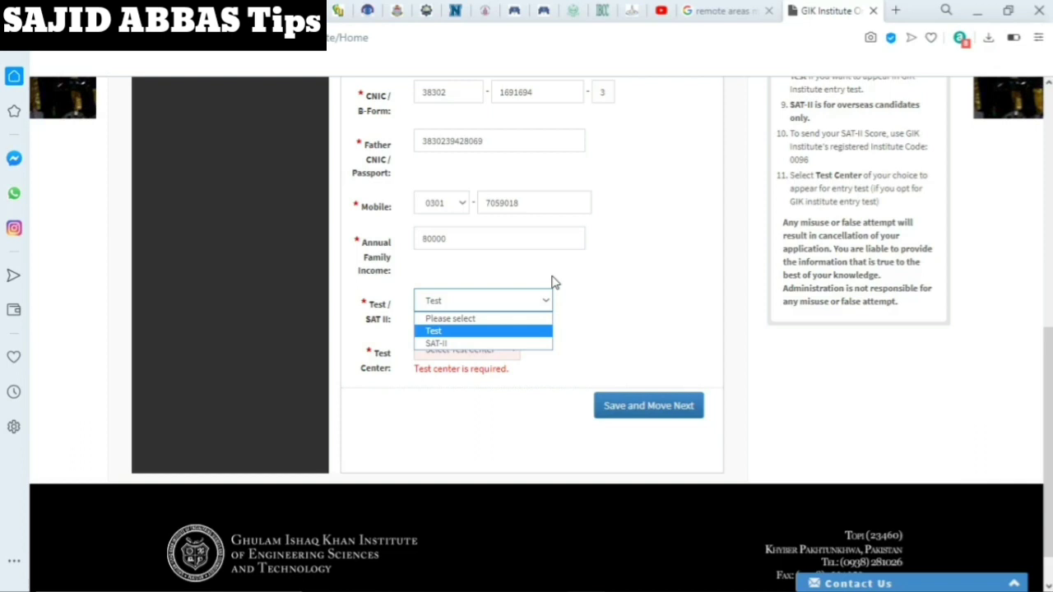
click(511, 352)
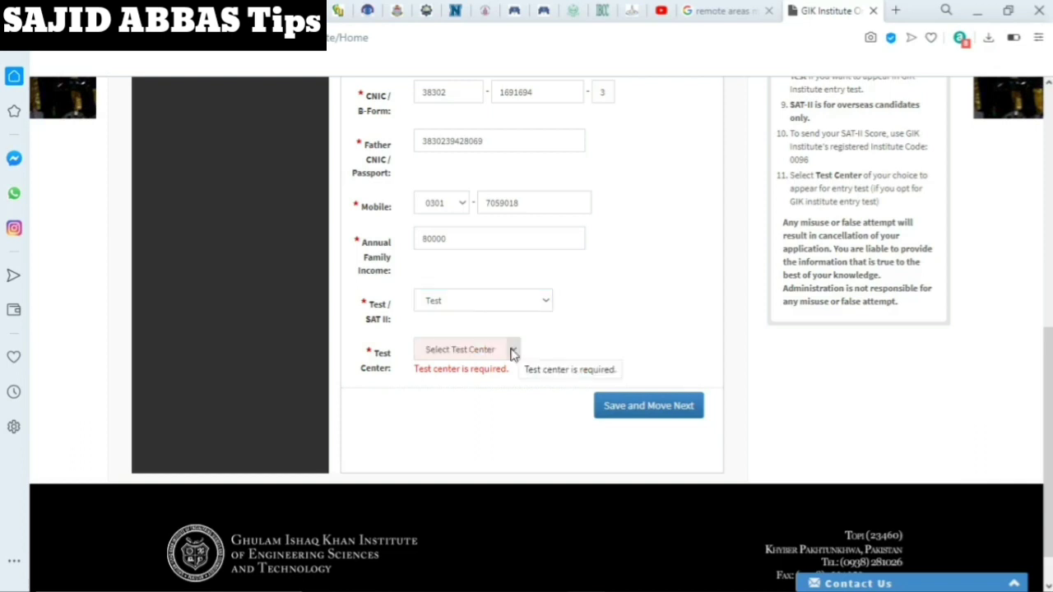
click(509, 352)
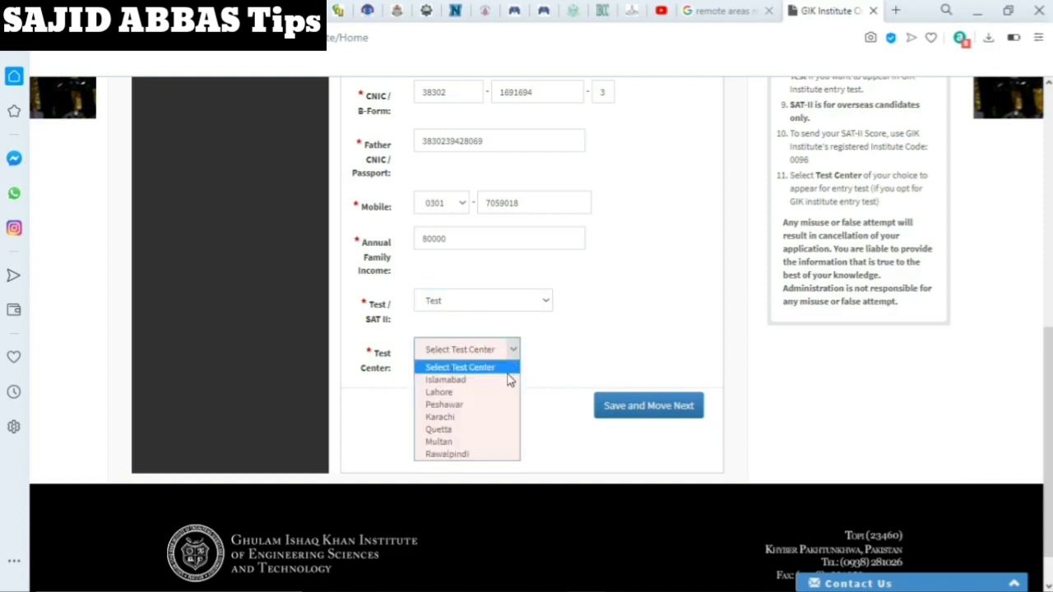
click(461, 379)
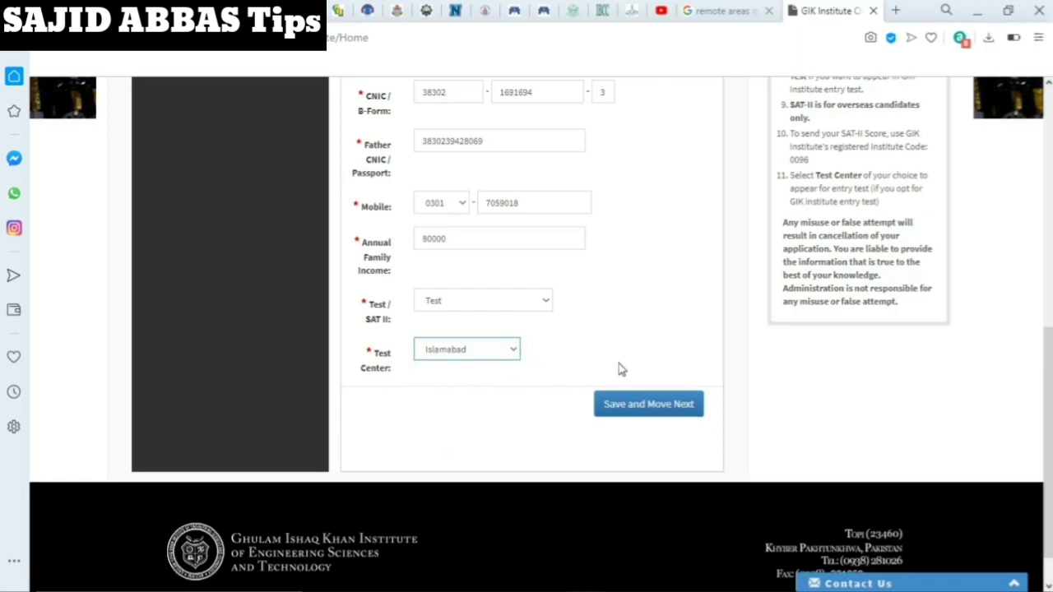
Save the personal details and continue to Address Details
scroll(632, 341, up, 3)
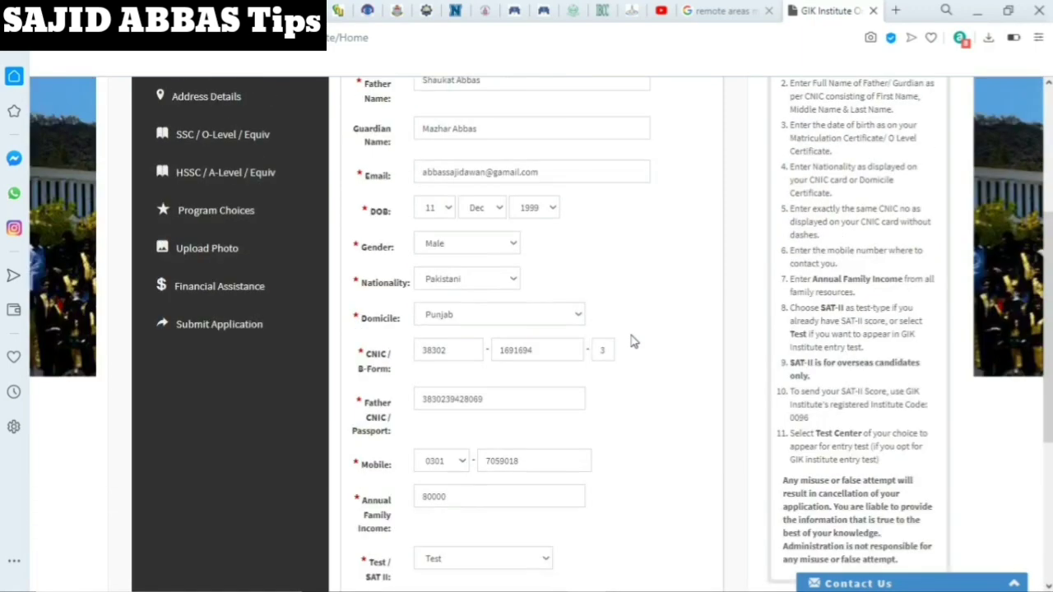
scroll(632, 342, up, 3)
scroll(632, 335, down, 8)
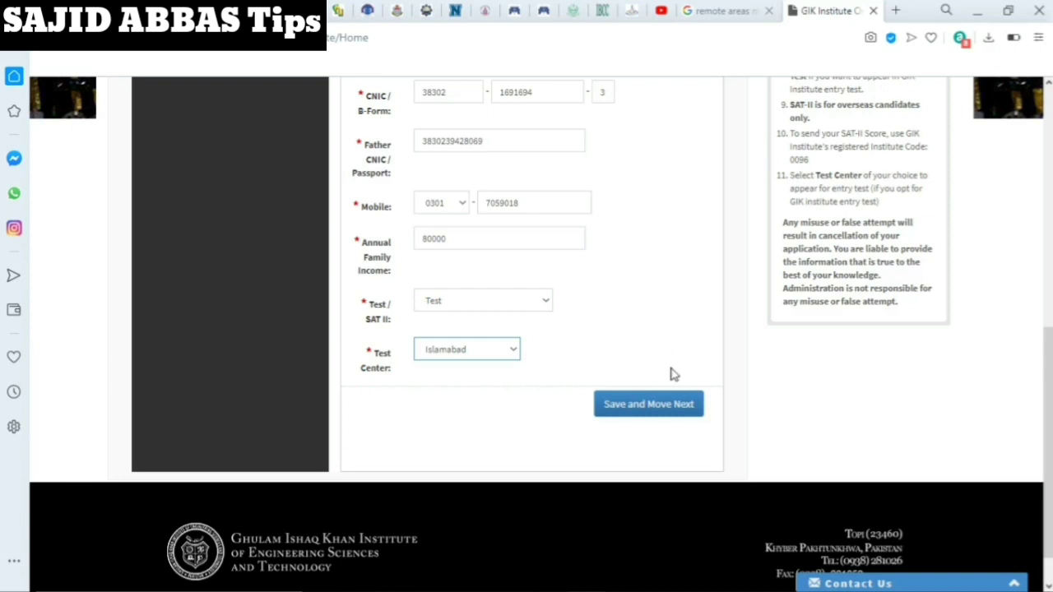
click(663, 407)
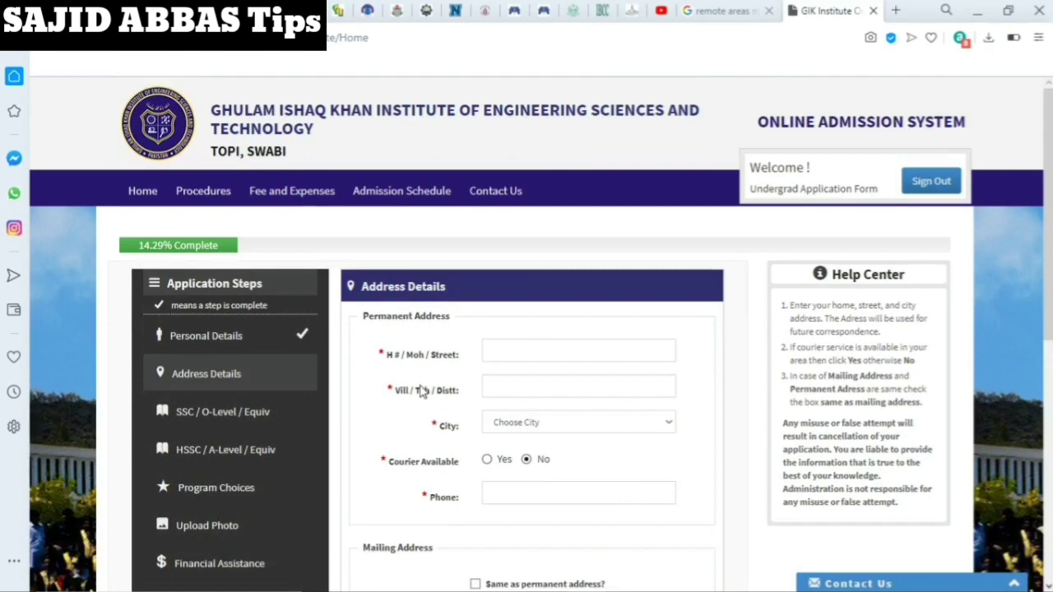
Paste the permanent street and village/tehsil lines and choose Mianwali as the city
click(535, 351)
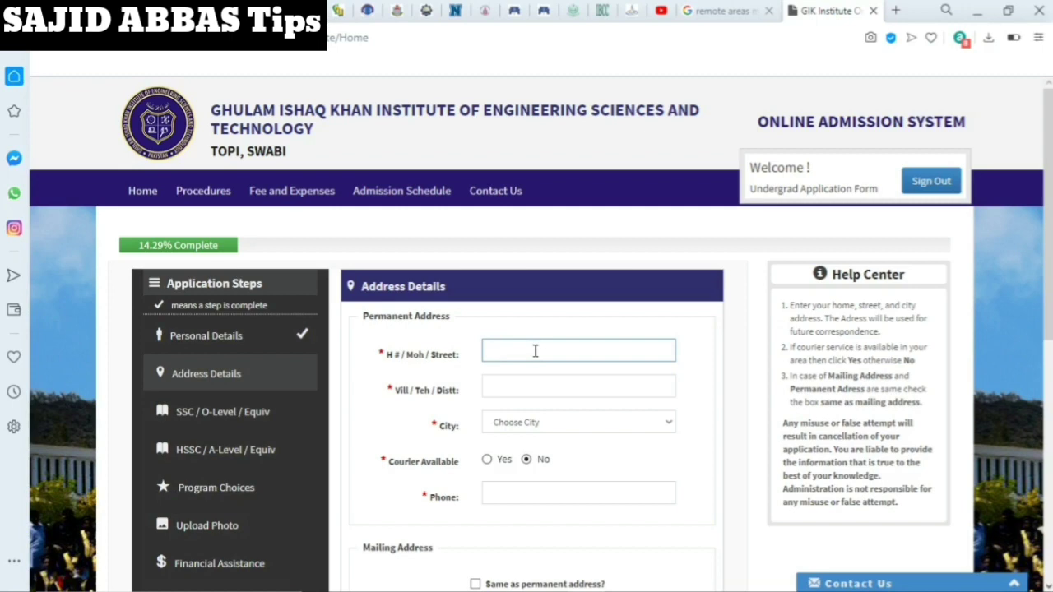
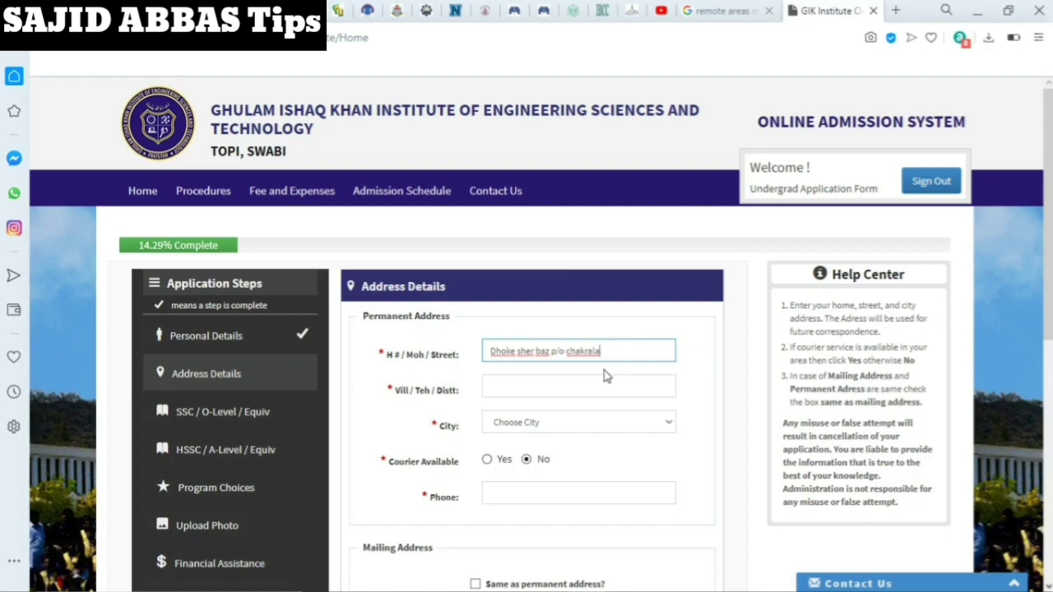
key(Tab)
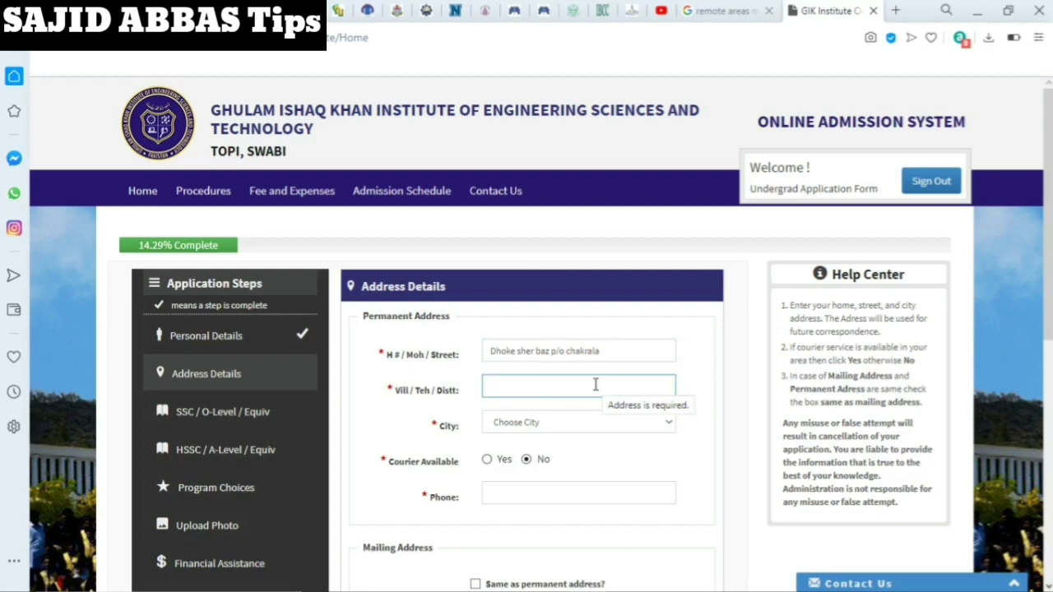
text(tehsil & district Mianwali)
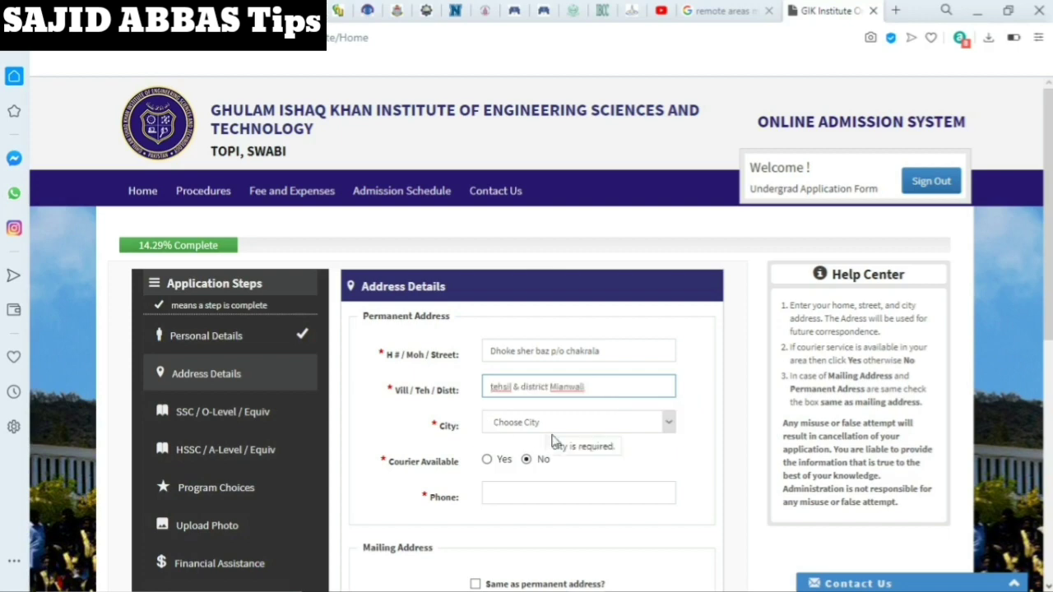
click(599, 423)
key(m)
key(Return)
Paste the contact phone, mark the mailing address same as permanent, and save
scroll(510, 251, down, 3)
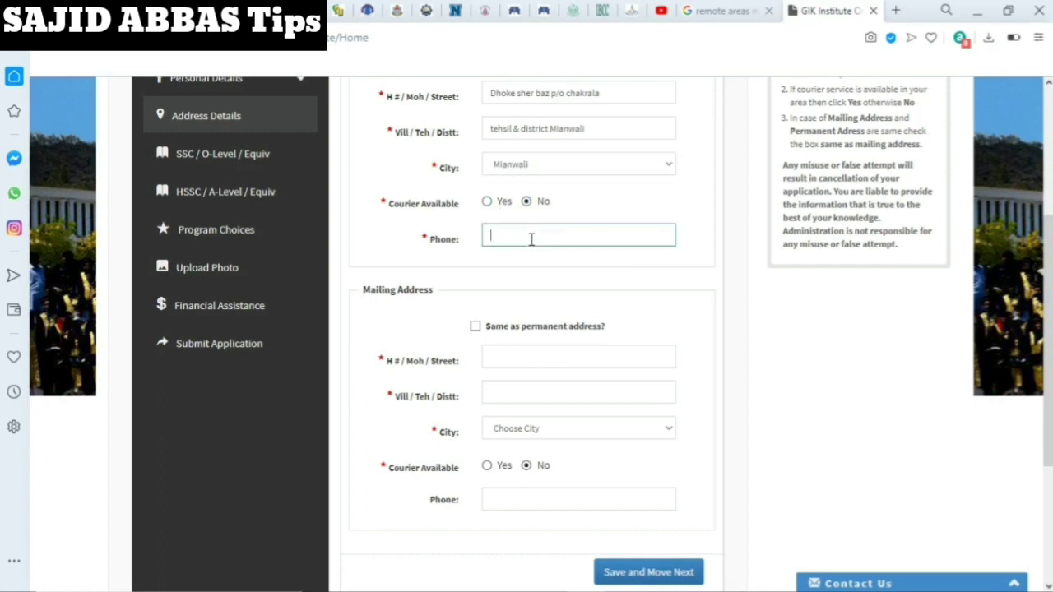
key(ctrl+v)
scroll(910, 239, down, 2)
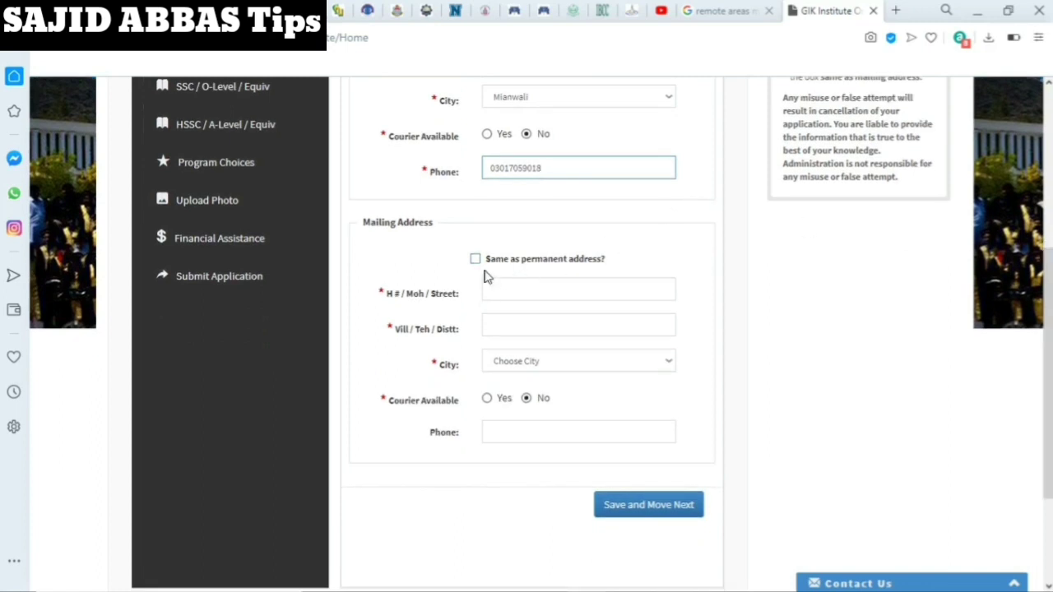
click(475, 260)
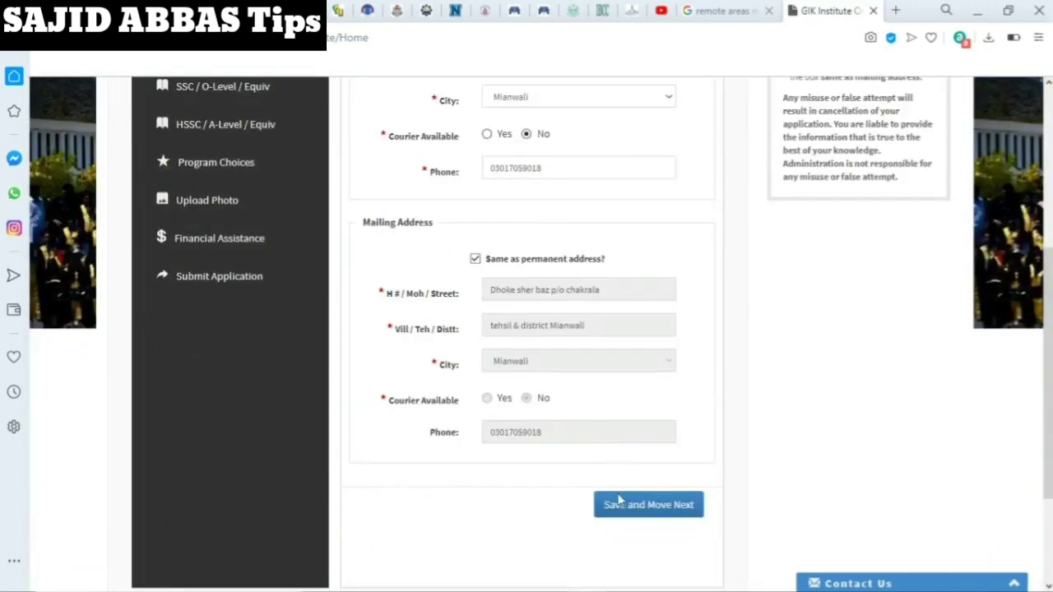
click(623, 507)
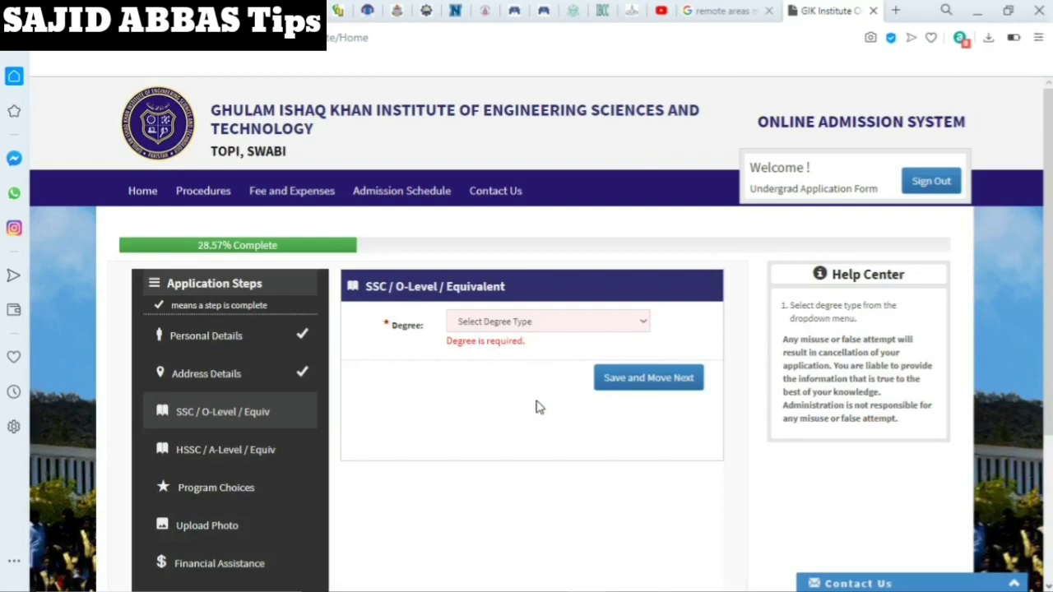
Choose Matric / SSC as the degree and BISE Sargodha as the board
click(609, 327)
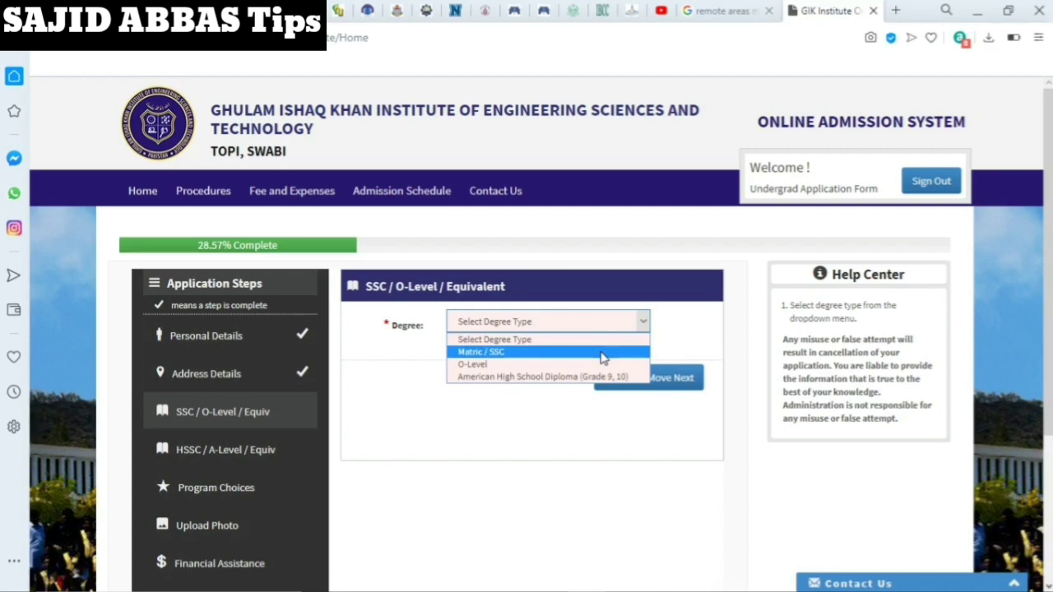
click(601, 352)
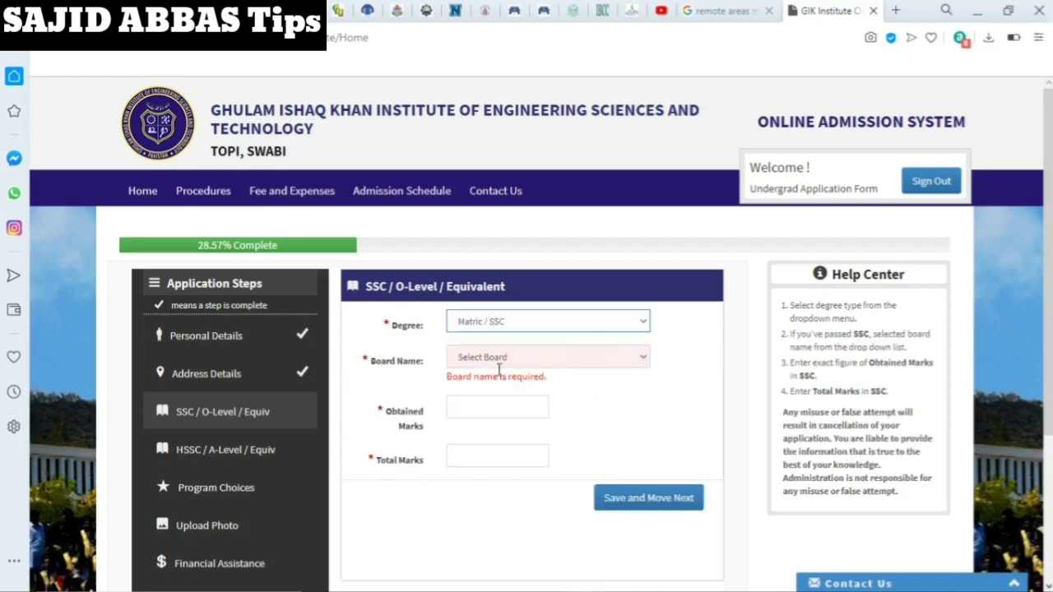
click(576, 357)
scroll(580, 329, down, 2)
click(584, 336)
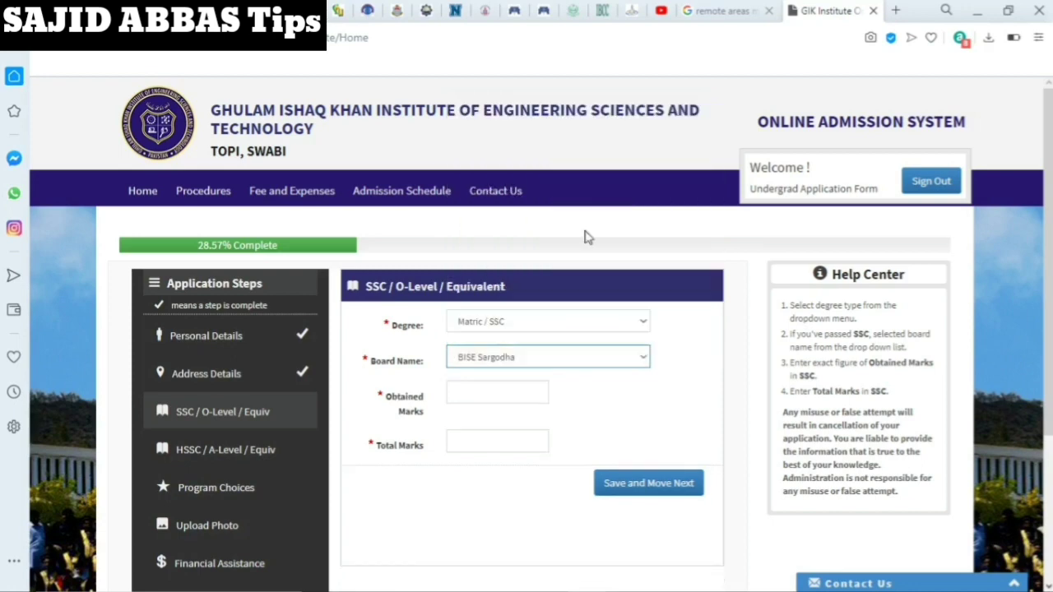
Enter SSC marks 928 out of 1100 and save the step
click(517, 396)
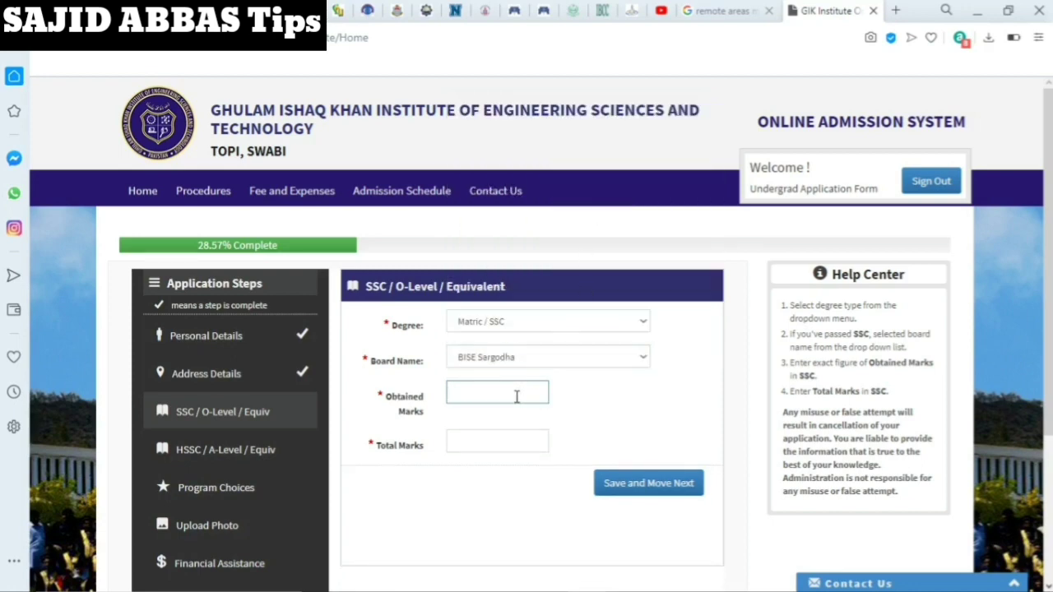
text(928)
click(510, 444)
text(11)
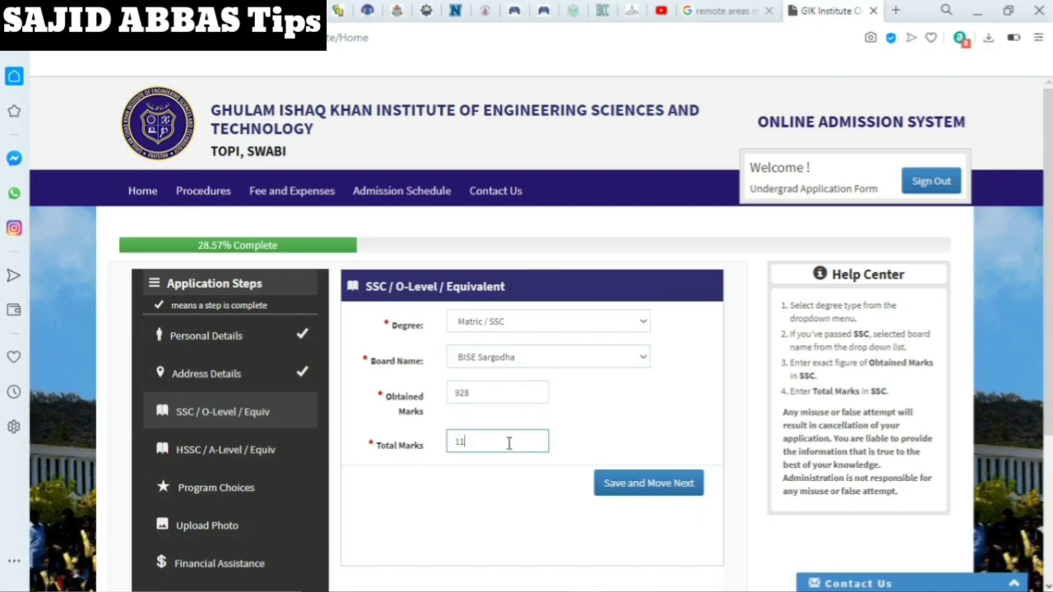
text(00)
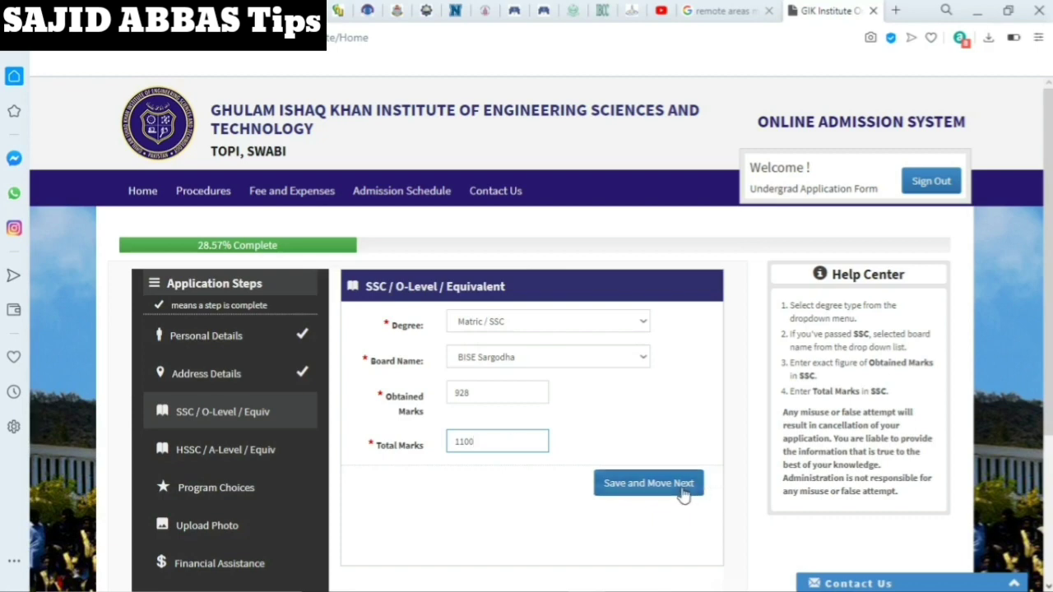
scroll(683, 494, down, 3)
click(658, 271)
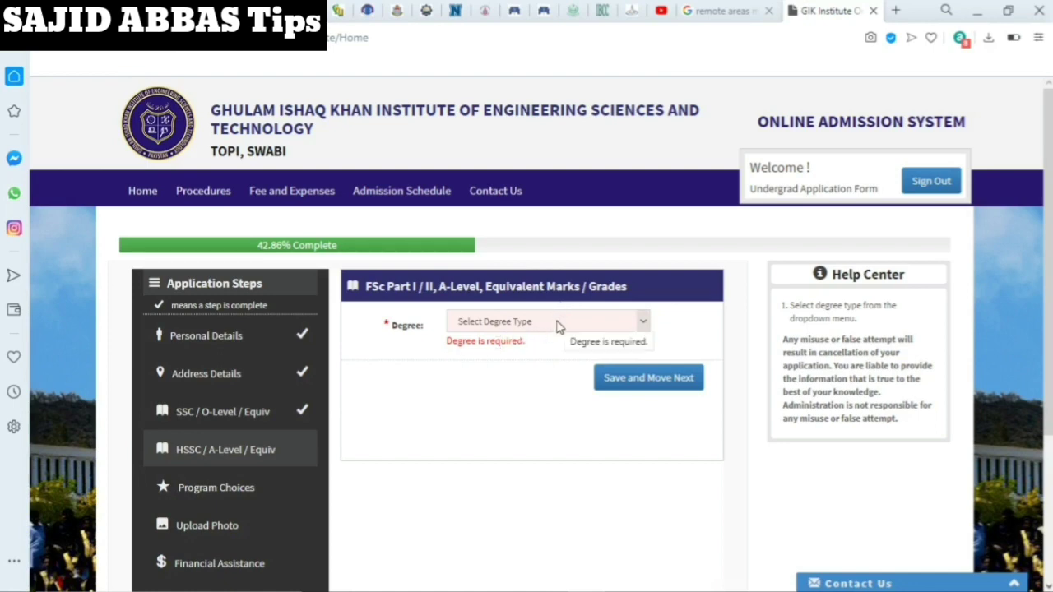
Choose FSc - Part II result awaited, board BISE Sargodha and group Pre-Engineering
click(588, 325)
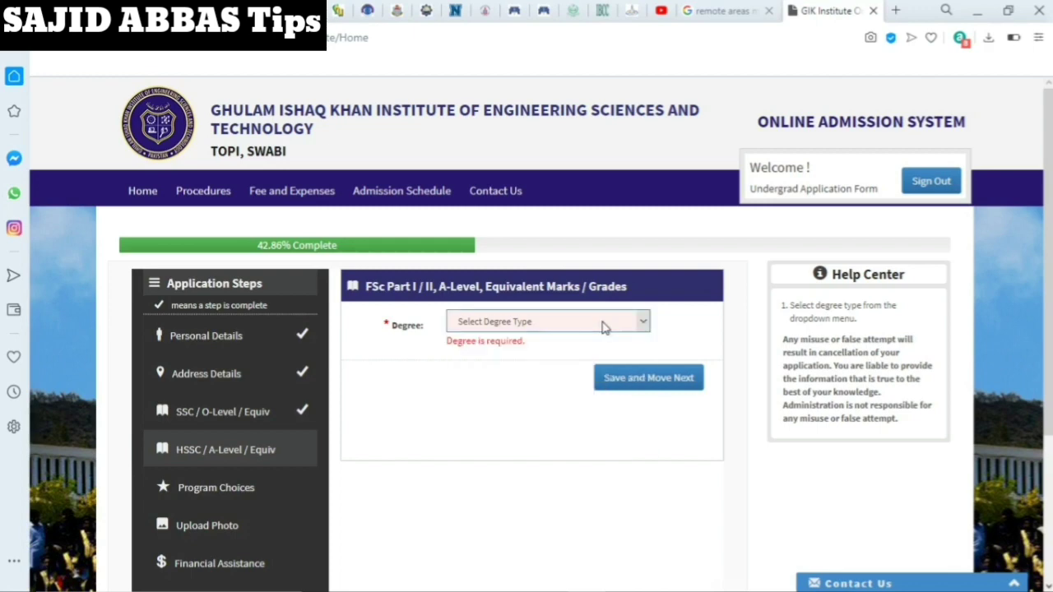
click(602, 326)
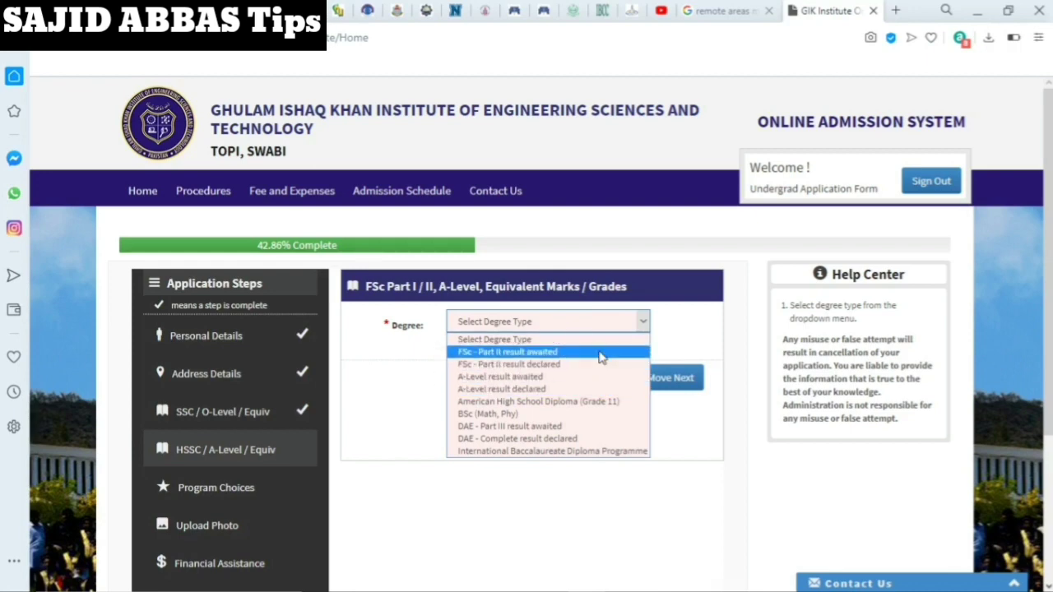
click(602, 357)
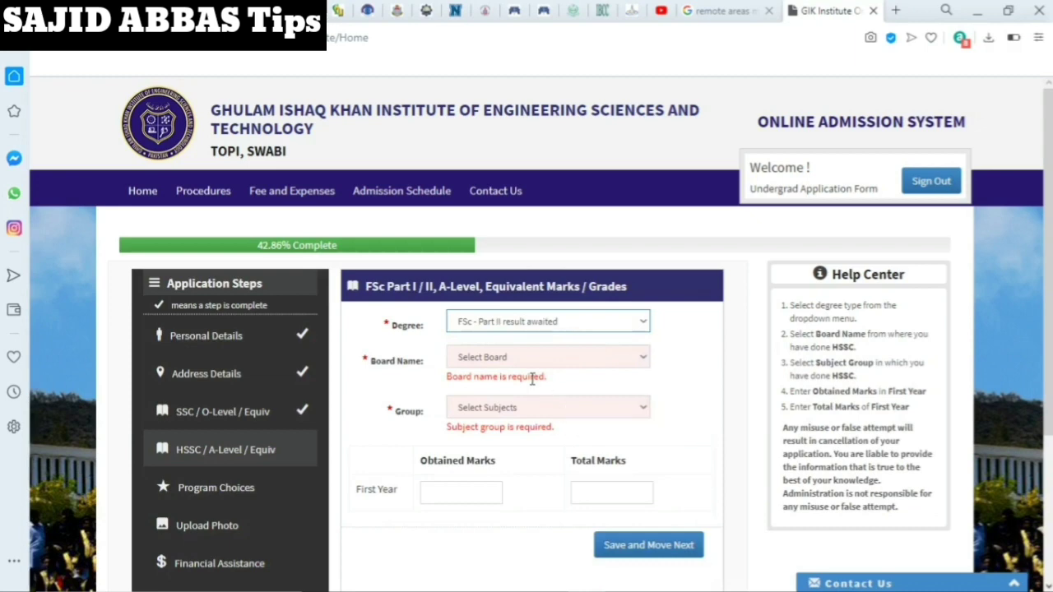
click(592, 367)
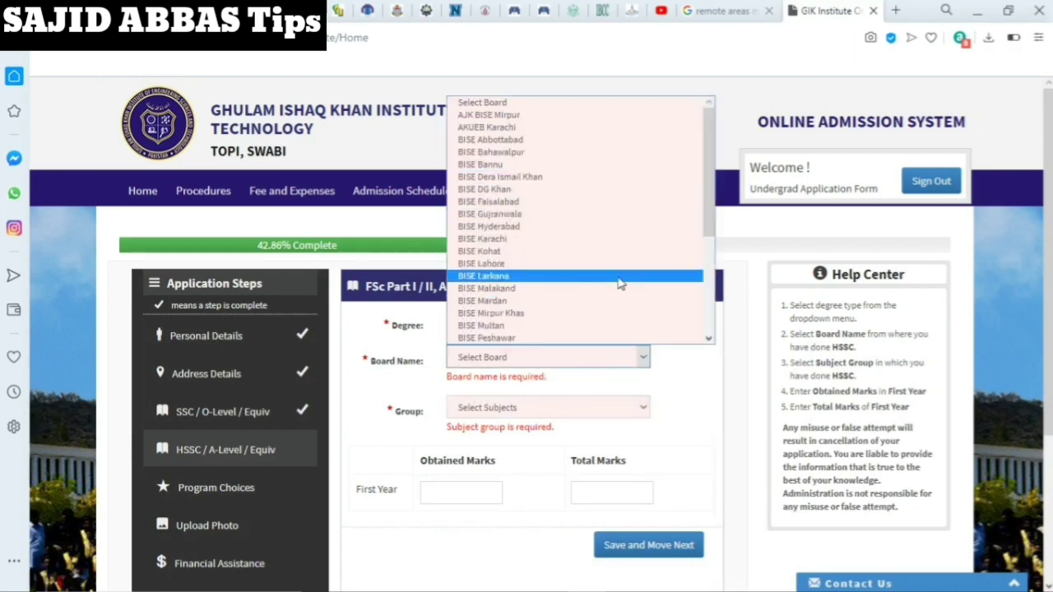
scroll(619, 284, down, 2)
click(620, 312)
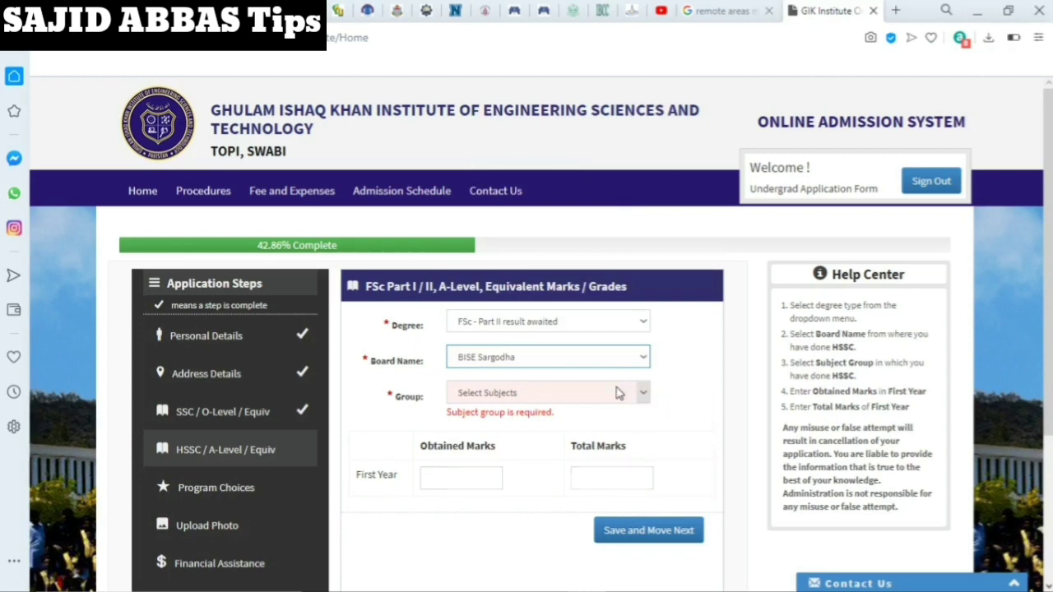
click(619, 393)
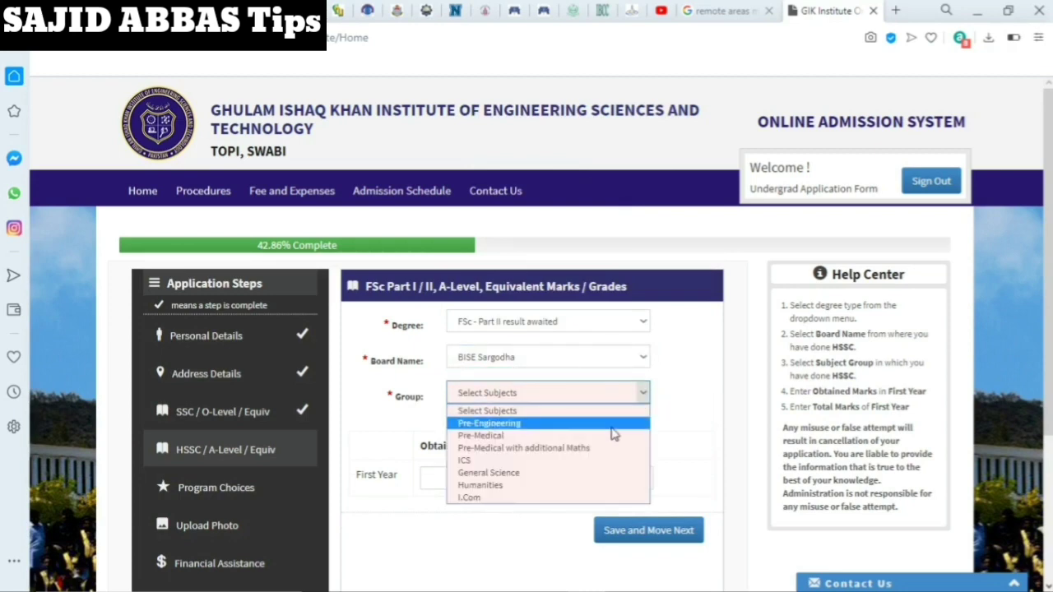
click(613, 424)
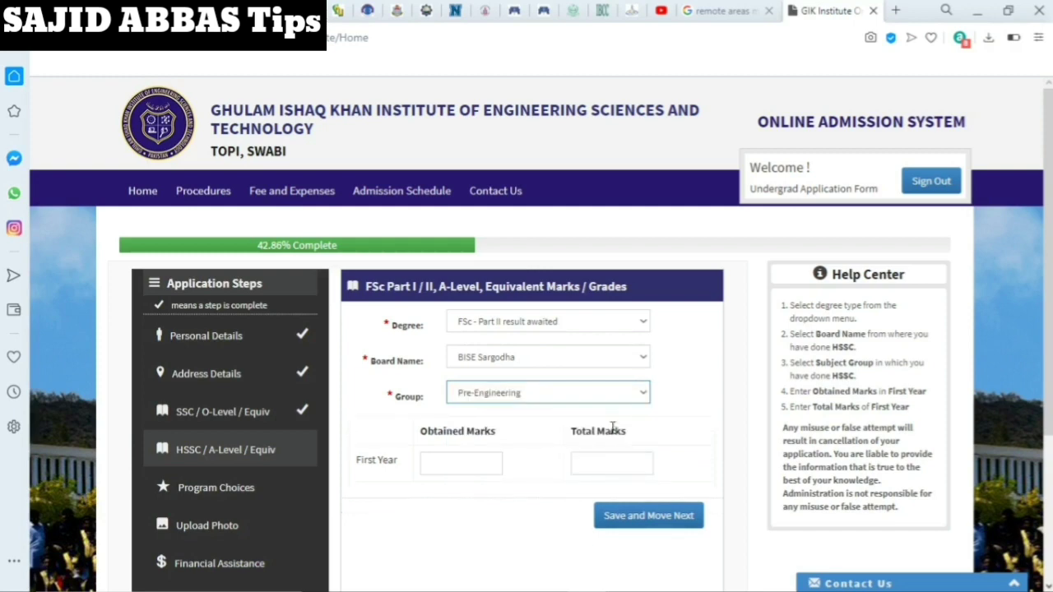
Enter first-year marks 417 out of 550 and save the HSSC details
click(493, 462)
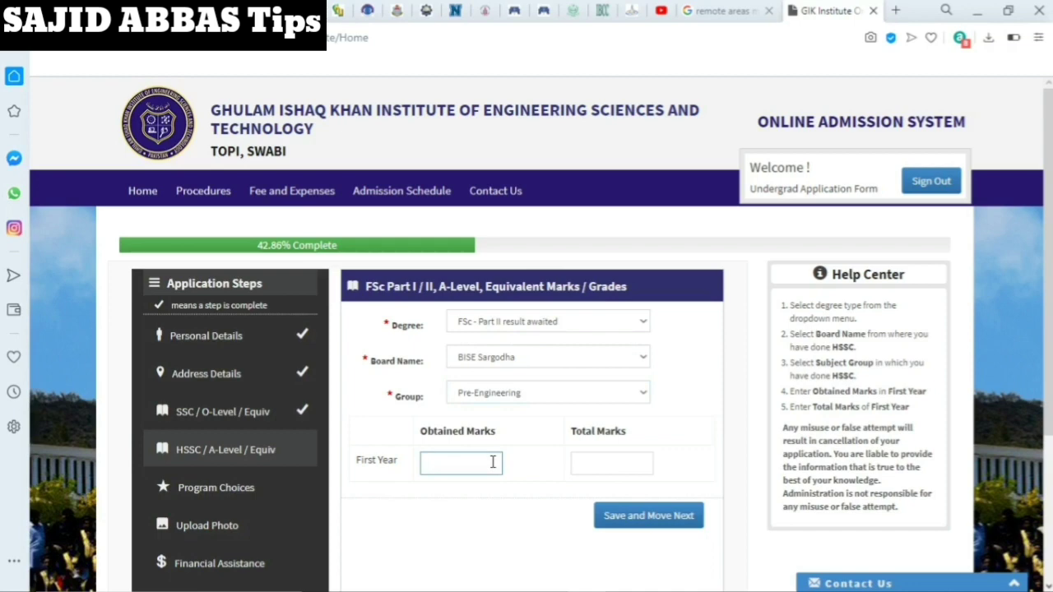
text(417)
click(607, 462)
text(550)
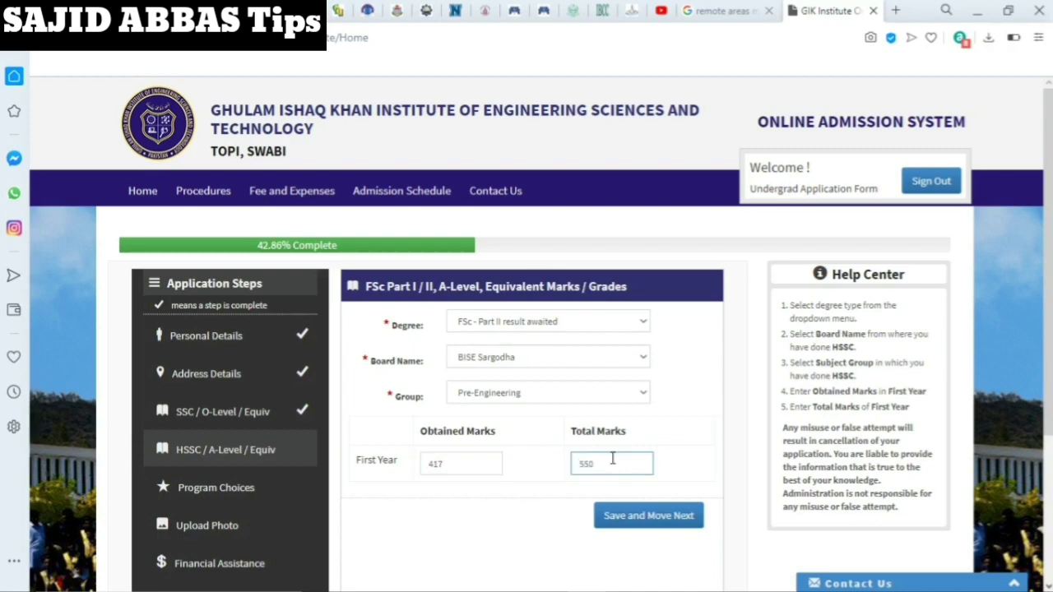
click(666, 523)
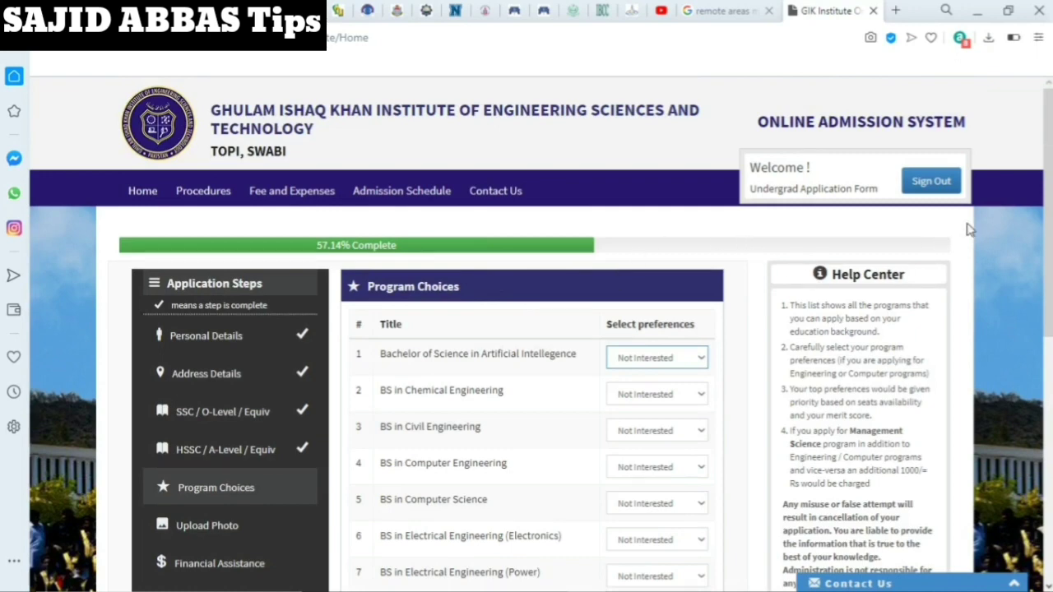
Scroll the 11-programme list and open row 1's Artificial Intellegence preference dropdown
scroll(1047, 214, down, 1)
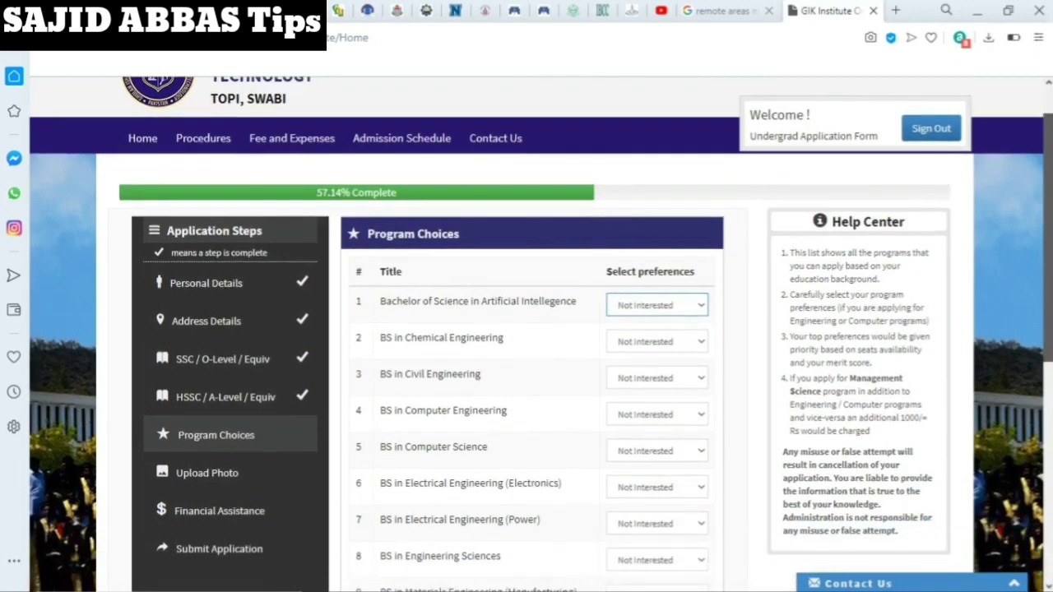
scroll(1047, 214, down, 1)
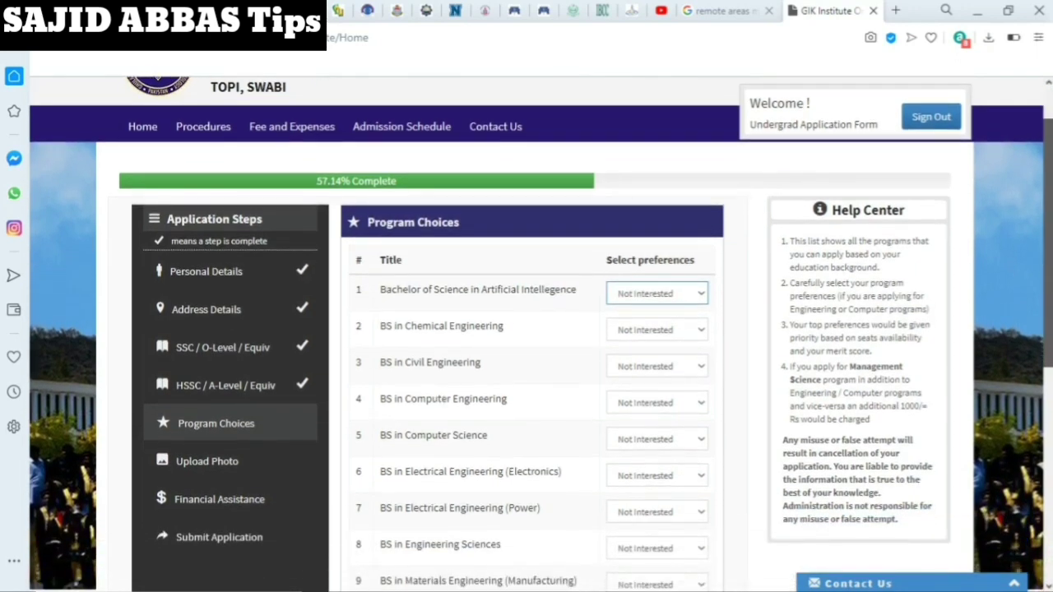
scroll(535, 329, down, 1)
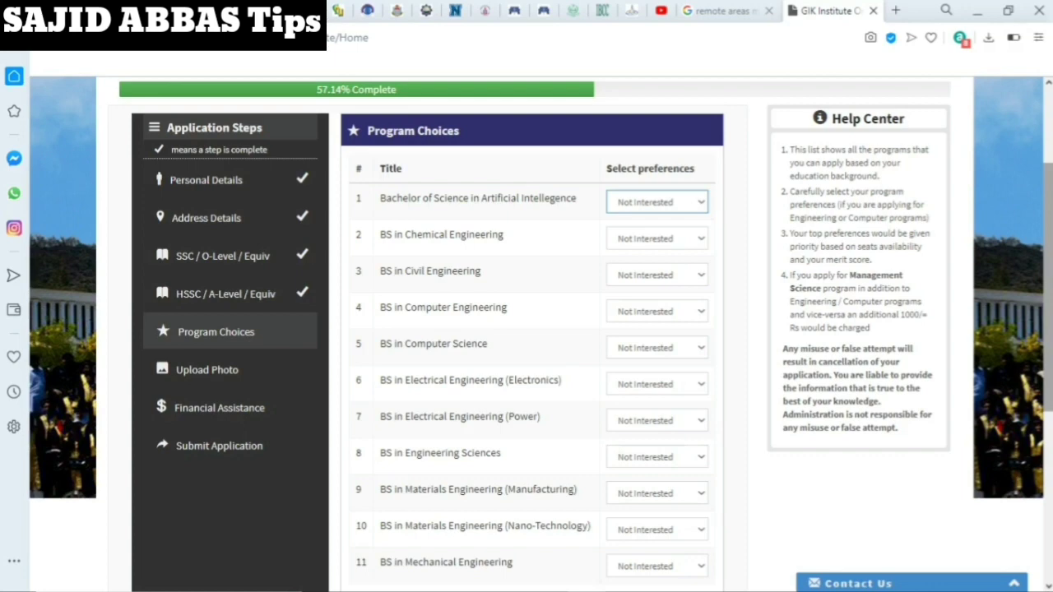
click(671, 206)
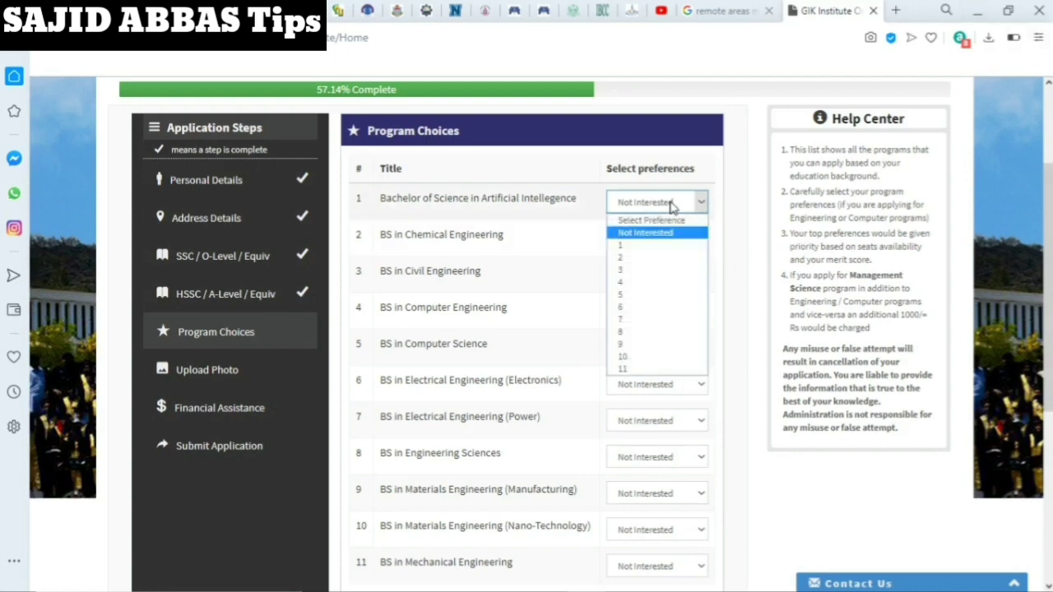